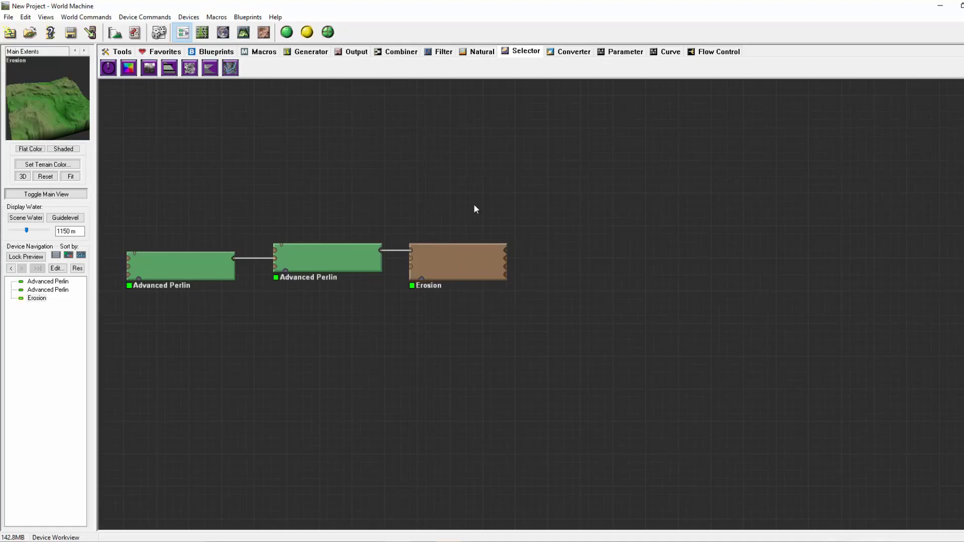
Place a Create Water device to the right of the Erosion device.
middle_click_drag(531, 214, 511, 198)
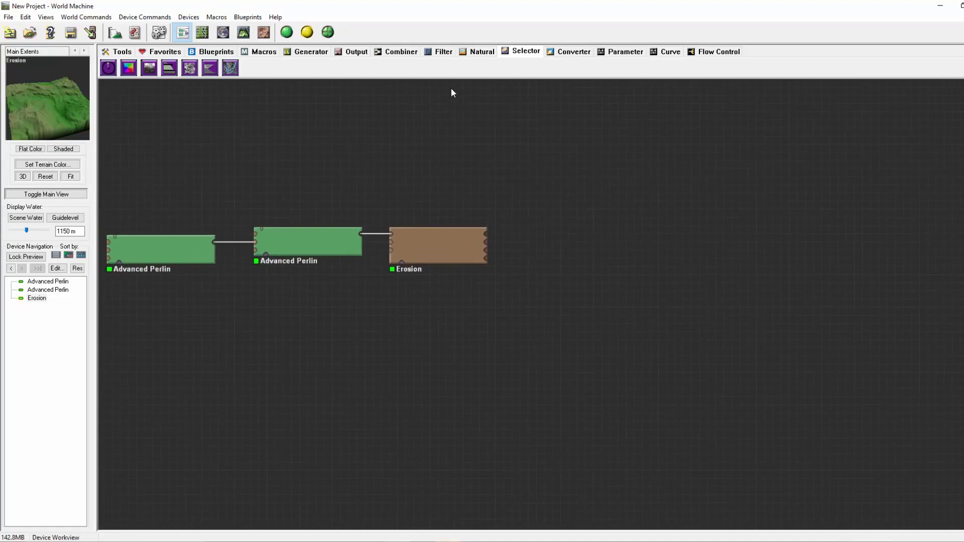
left_click(477, 52)
right_click_drag(181, 133, 203, 123)
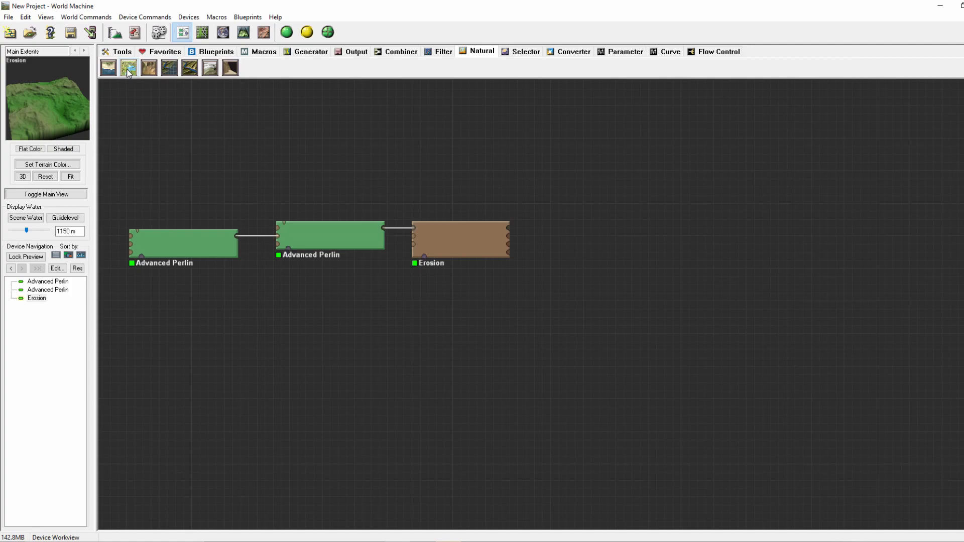
left_click(129, 70)
left_click(576, 243)
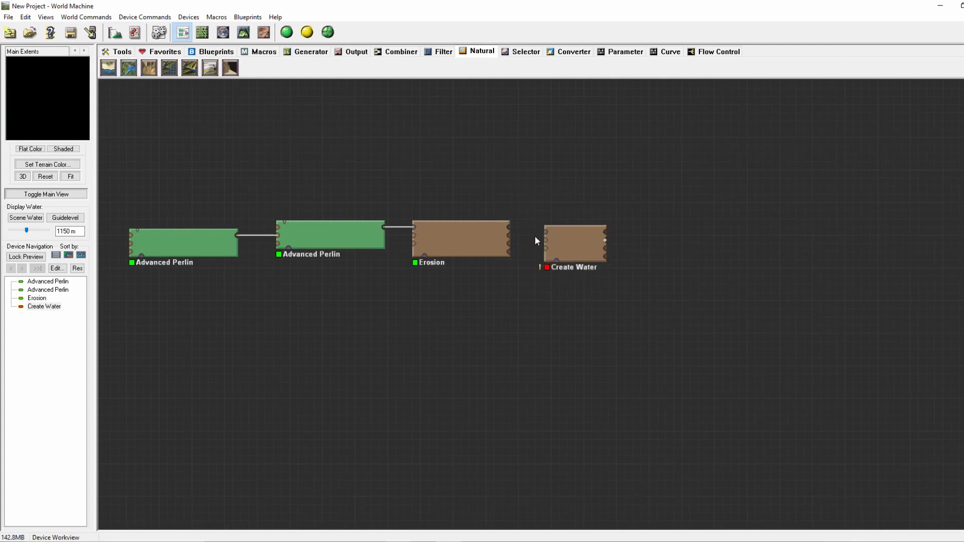
Review the settings of both Advanced Perlin devices and the Erosion device.
left_click(175, 251)
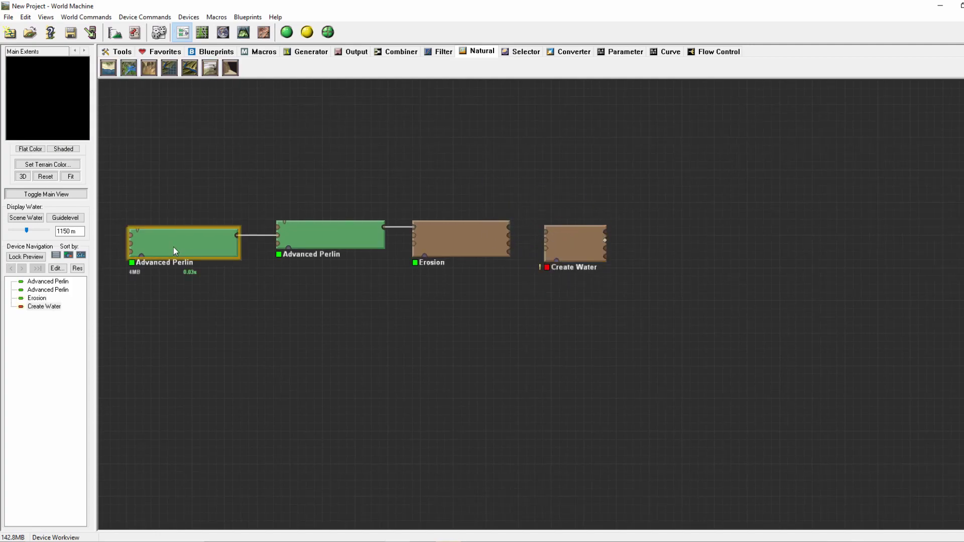
double_click(179, 247)
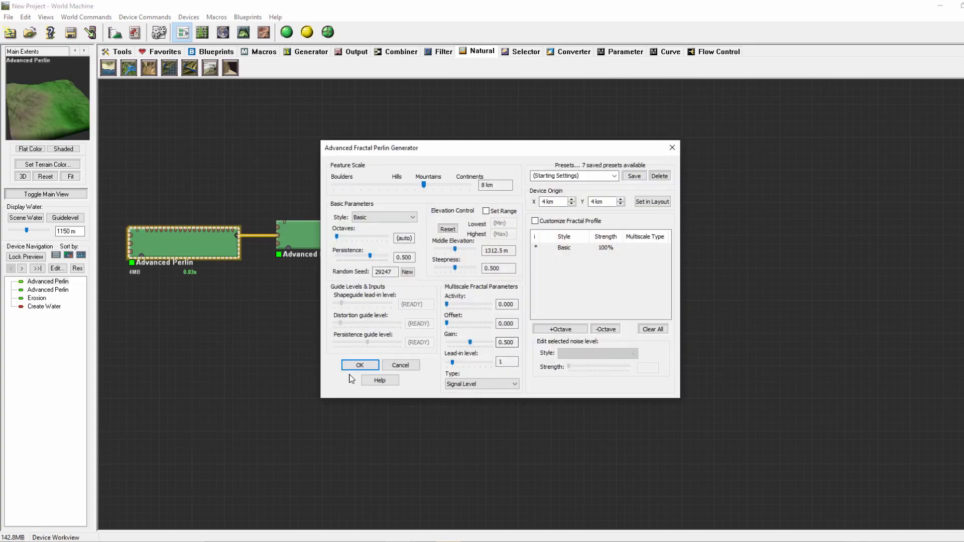
left_click(357, 366)
left_click(320, 236)
double_click(320, 236)
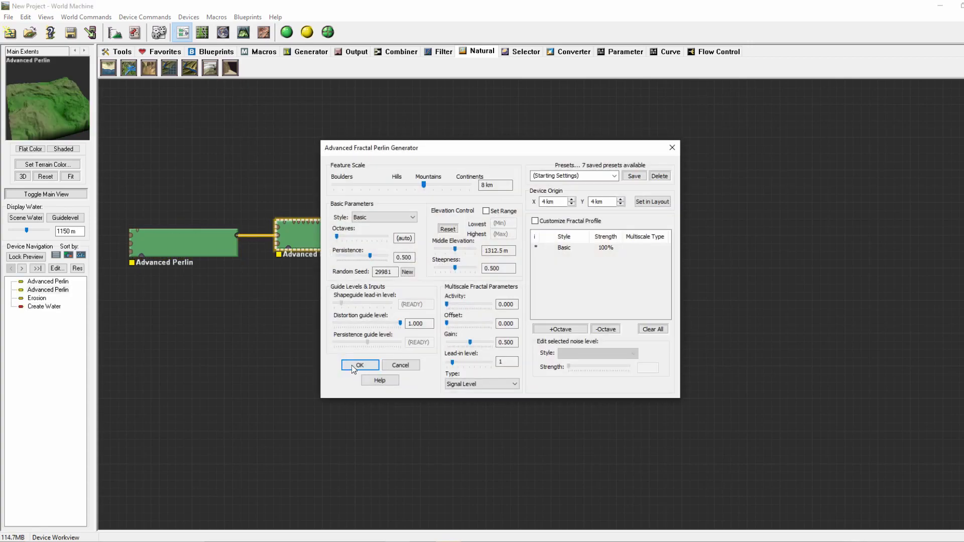
left_click(362, 365)
left_click(457, 239)
double_click(457, 239)
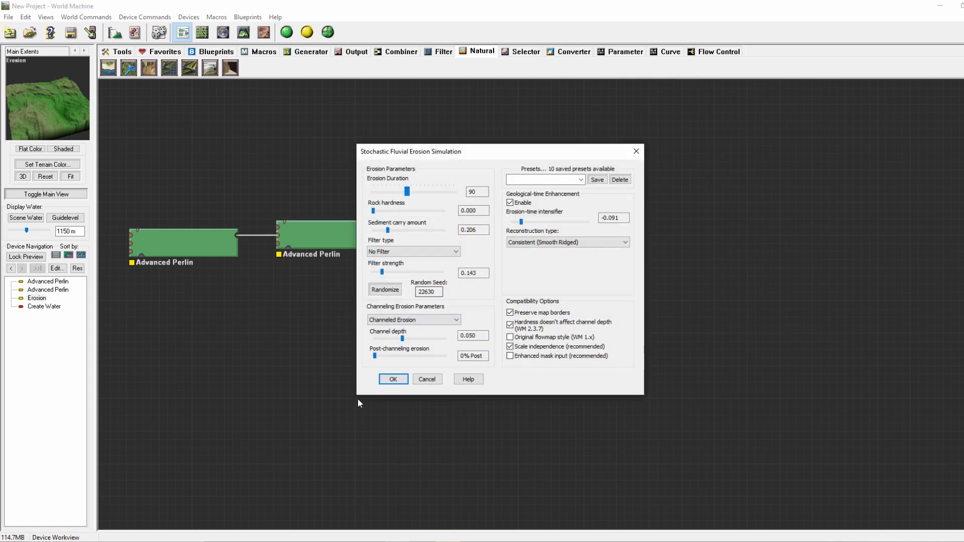
left_click(392, 378)
Connect the primary output of Erosion to the primary input of Create Water.
middle_click_drag(499, 333, 431, 371)
scroll(432, 370, "up", 2)
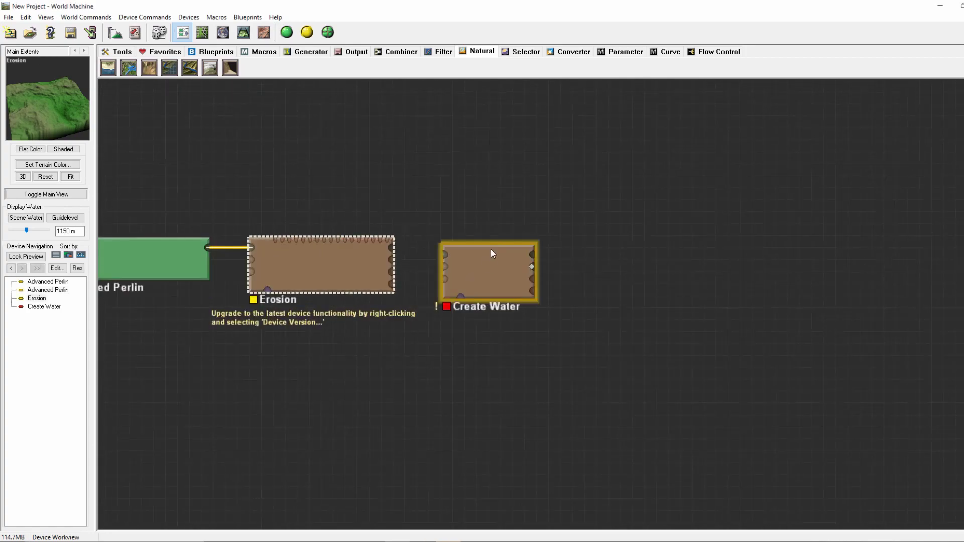
left_click(483, 240)
left_click_drag(485, 239, 389, 249)
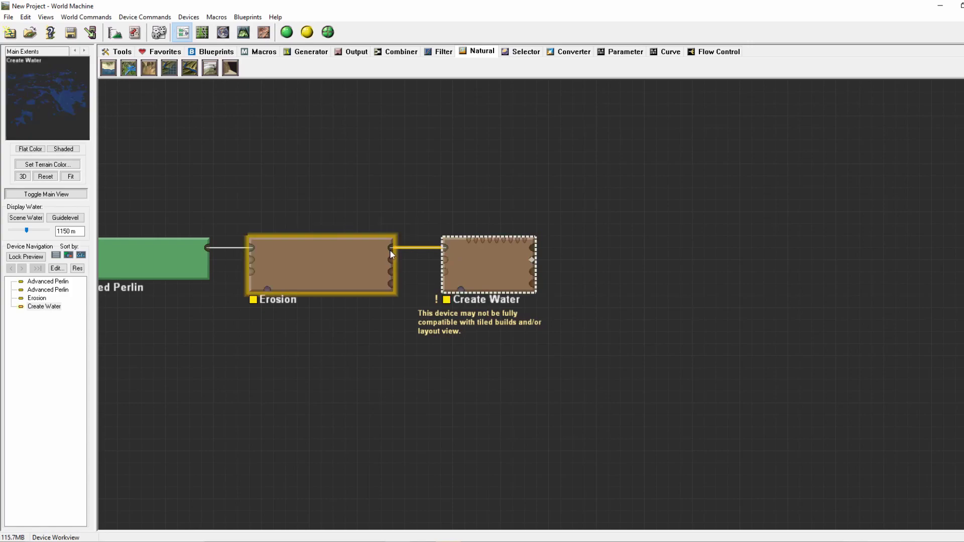
Build the whole world and inspect the Create Water output in the 3D view.
left_click(243, 32)
left_click(287, 33)
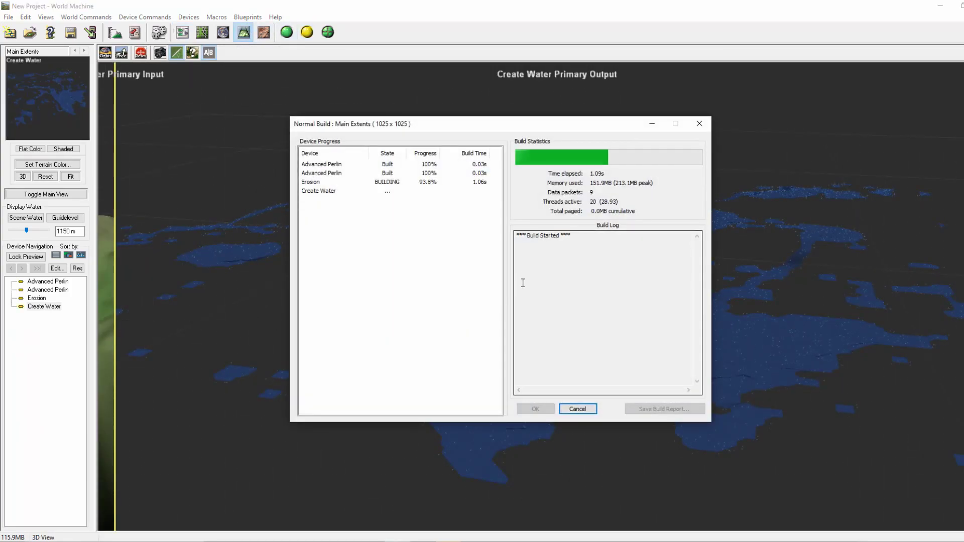
left_click(535, 409)
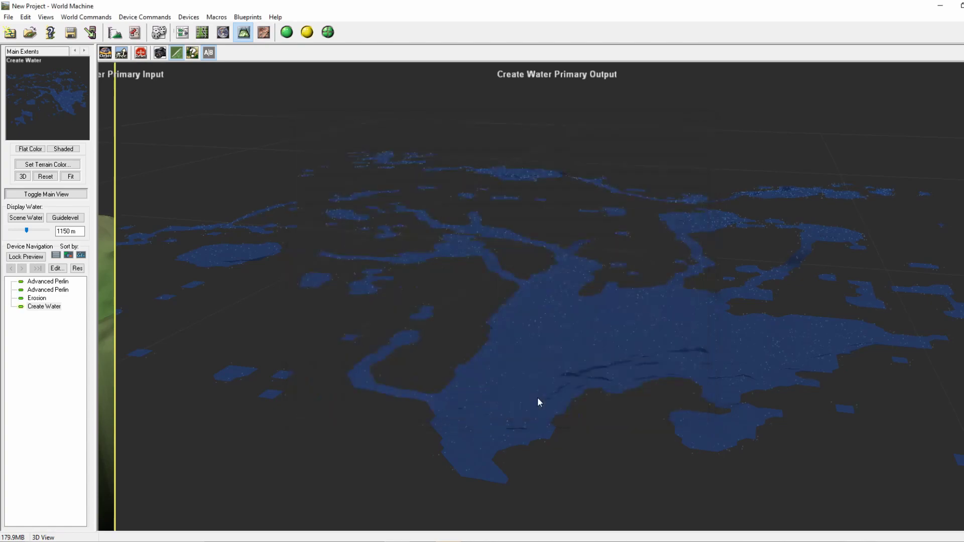
left_click_drag(533, 322, 542, 241)
Add a Scene View device after Create Water and wire Create Water's terrain and water outputs into its matching inputs.
left_click(182, 32)
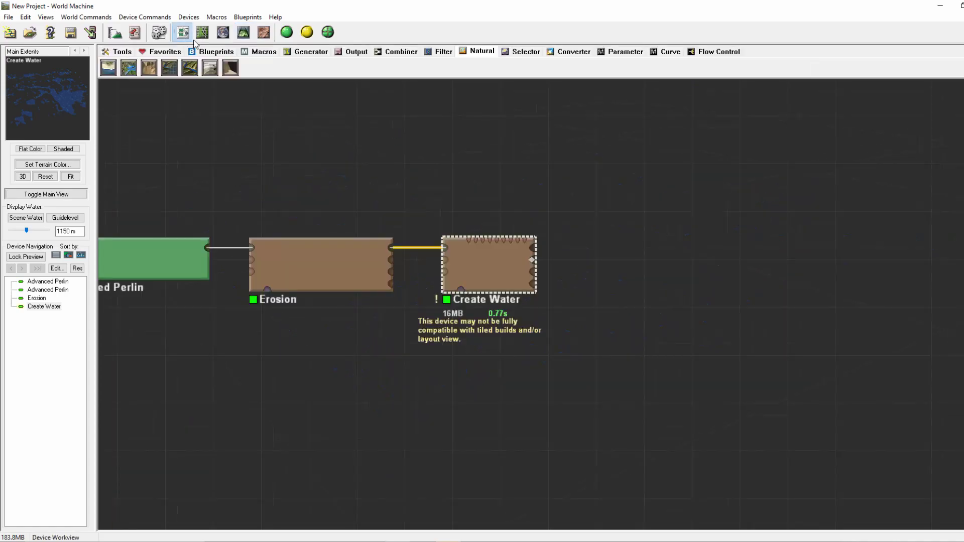
left_click(365, 54)
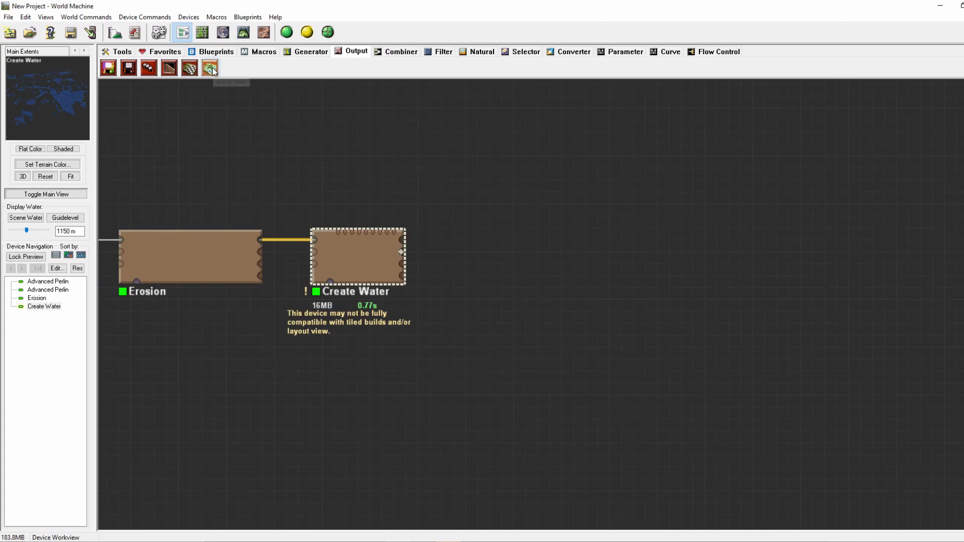
left_click_drag(210, 68, 399, 239)
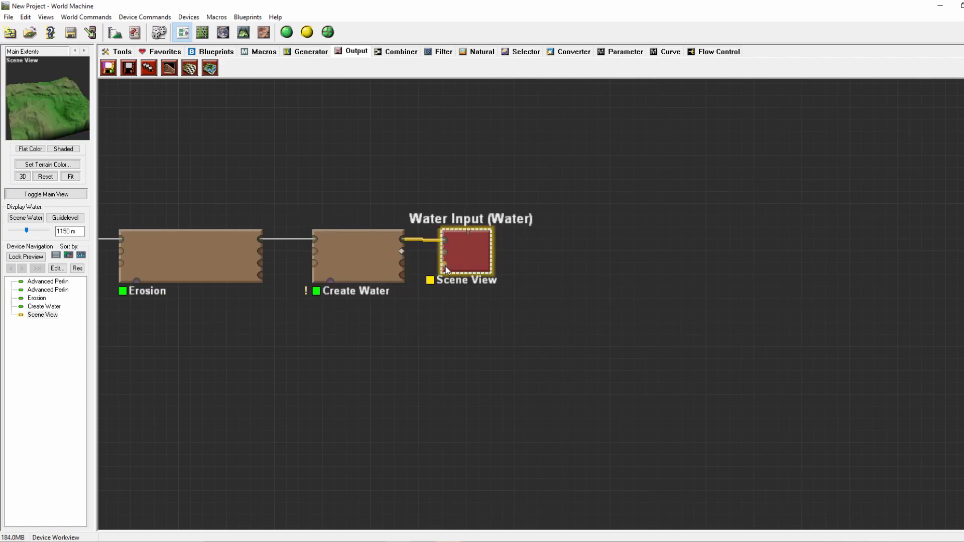
left_click_drag(445, 268, 398, 250)
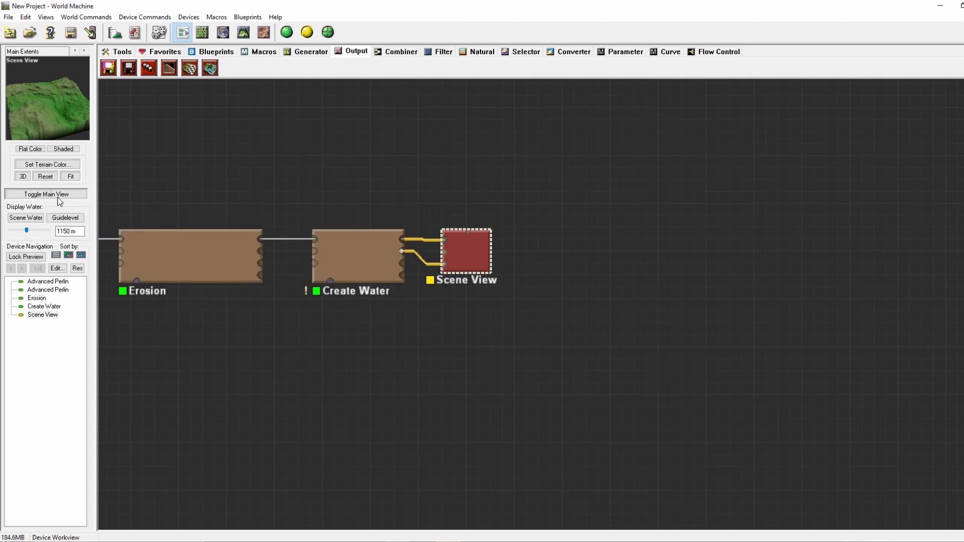
Preview guide-level water on the Erosion terrain at about 1040.77 m, and switch the water display to Scene Water.
left_click(28, 218)
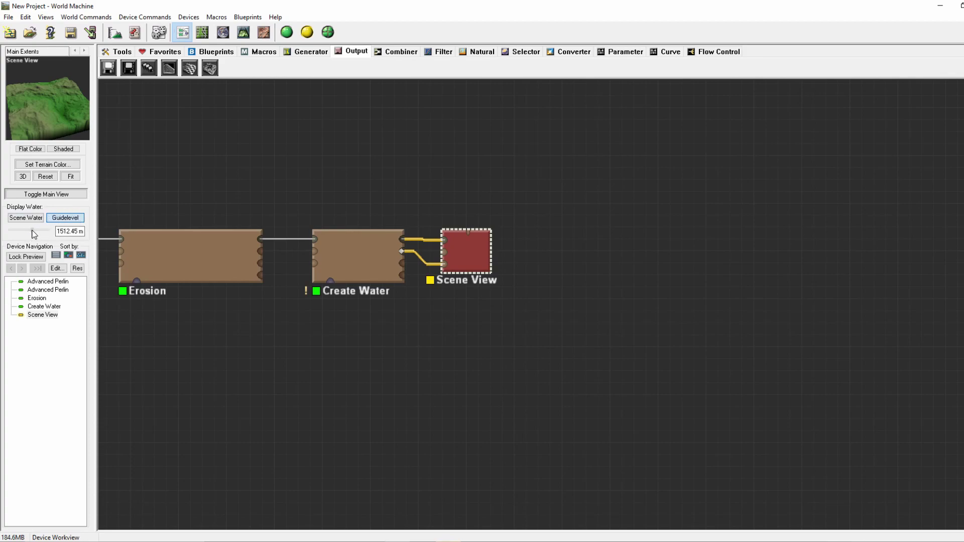
left_click(360, 258)
left_click(172, 234)
left_click_drag(32, 232, 27, 237)
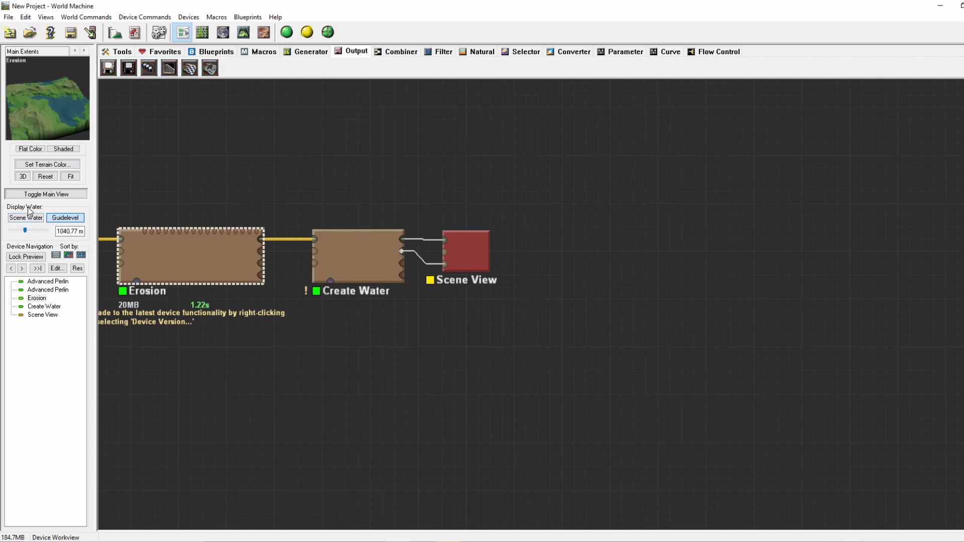
left_click(28, 217)
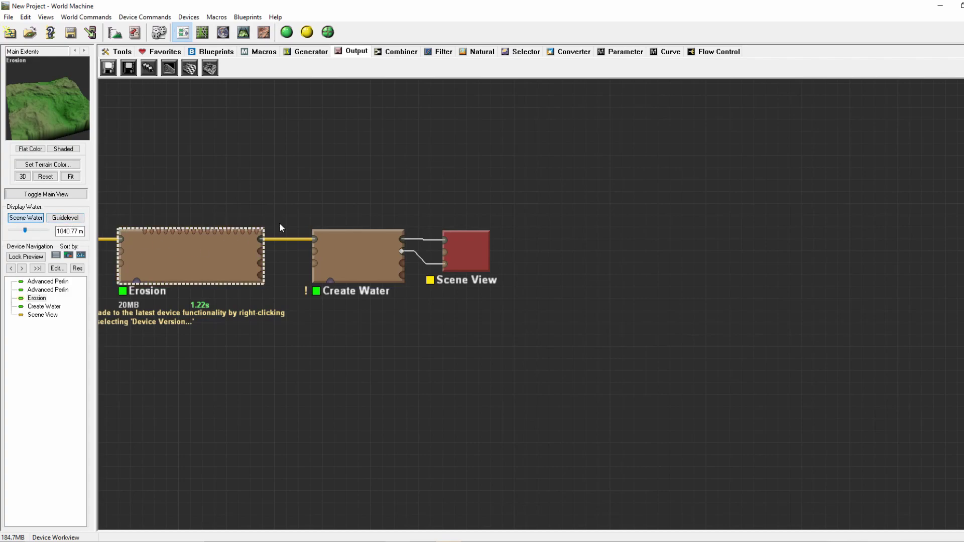
Inspect the Scene View device's lakes and rivers up close in the 3D view.
left_click(476, 256)
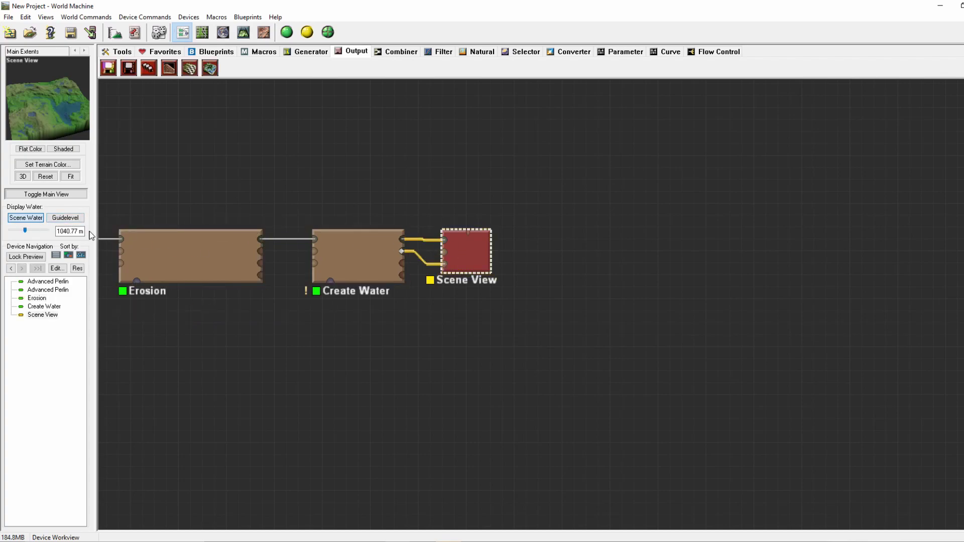
left_click(243, 32)
scroll(608, 197, "up", 5)
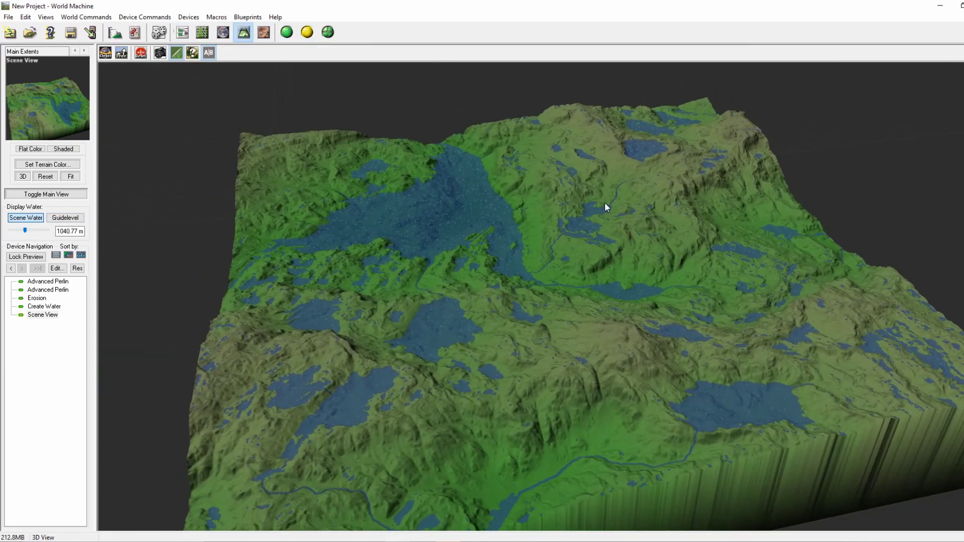
left_click_drag(609, 198, 600, 280)
scroll(447, 291, "up", 4)
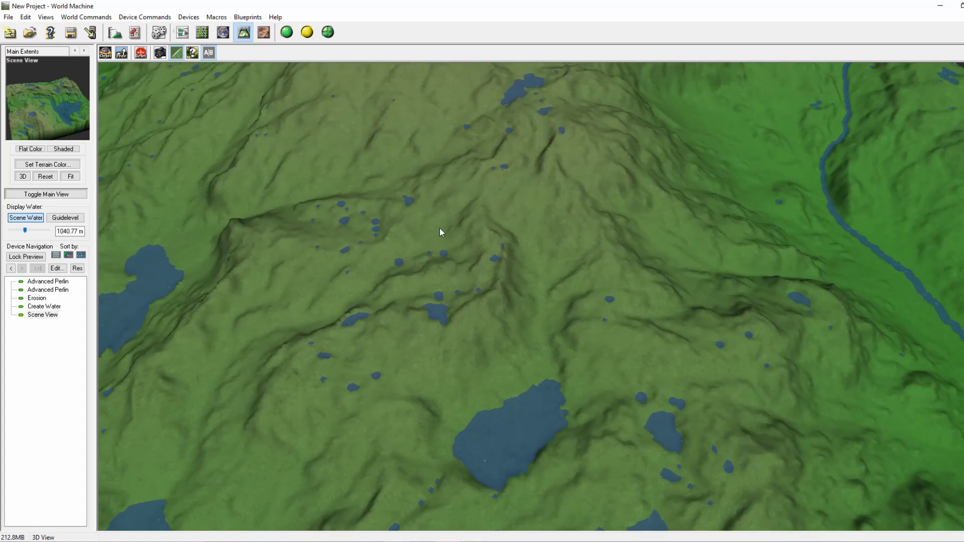
left_click_drag(396, 317, 374, 129)
Shift Create Water and Scene View away from Erosion and insert a Flow Restructure device into the connection between Erosion and Create Water.
left_click(183, 32)
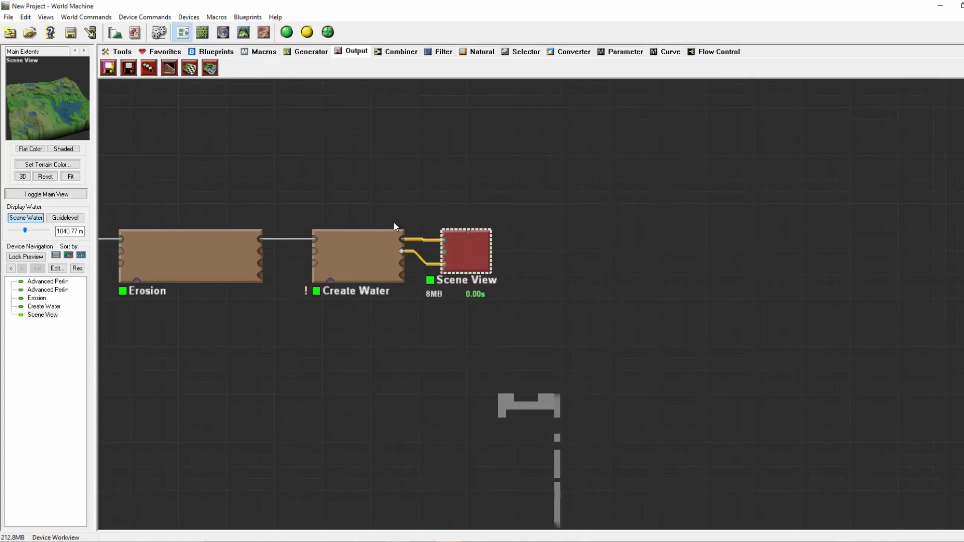
left_click_drag(502, 184, 517, 264)
left_click(446, 170)
left_click(442, 53)
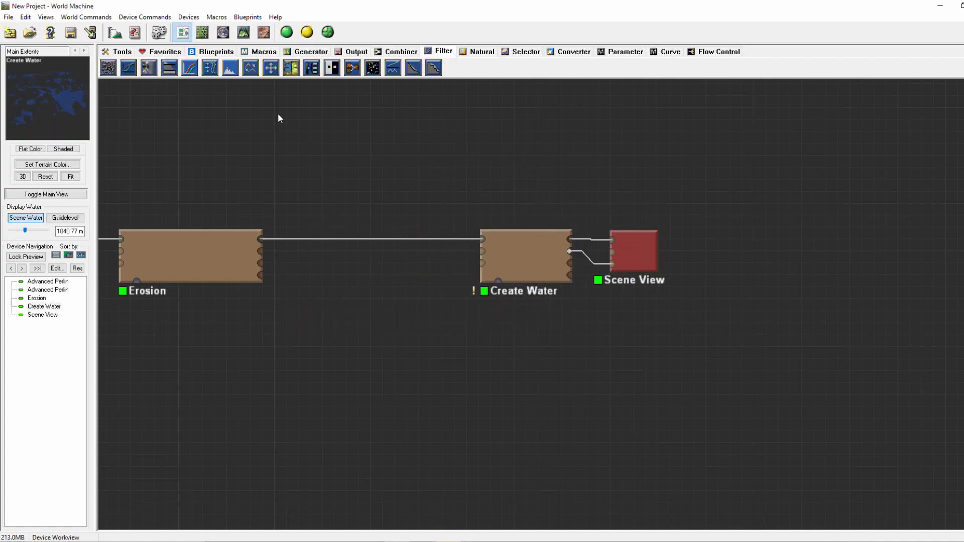
left_click(292, 69)
left_click(348, 241)
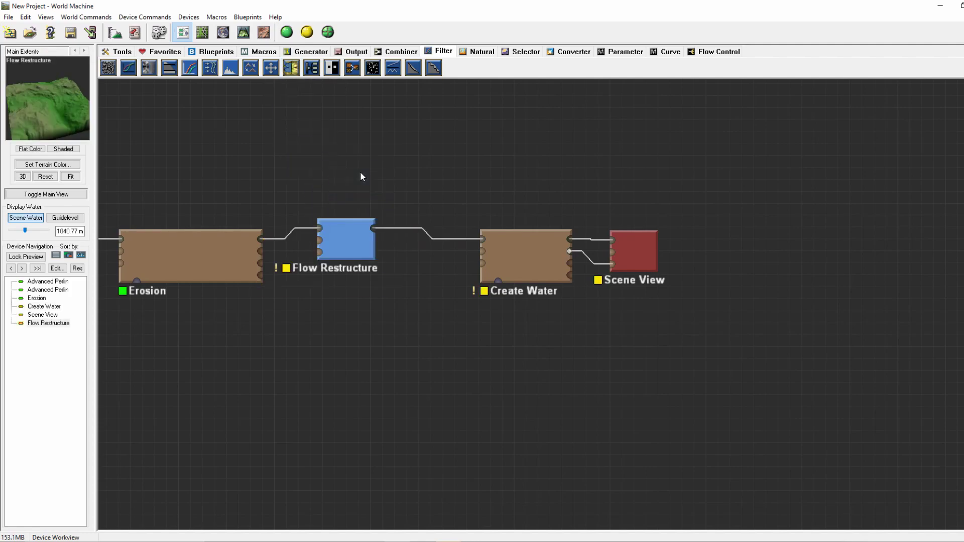
left_click_drag(342, 257, 359, 260)
Build up to the Flow Restructure device and show its terrain in the 3D view.
left_click(235, 242)
left_click(357, 261)
left_click(244, 32)
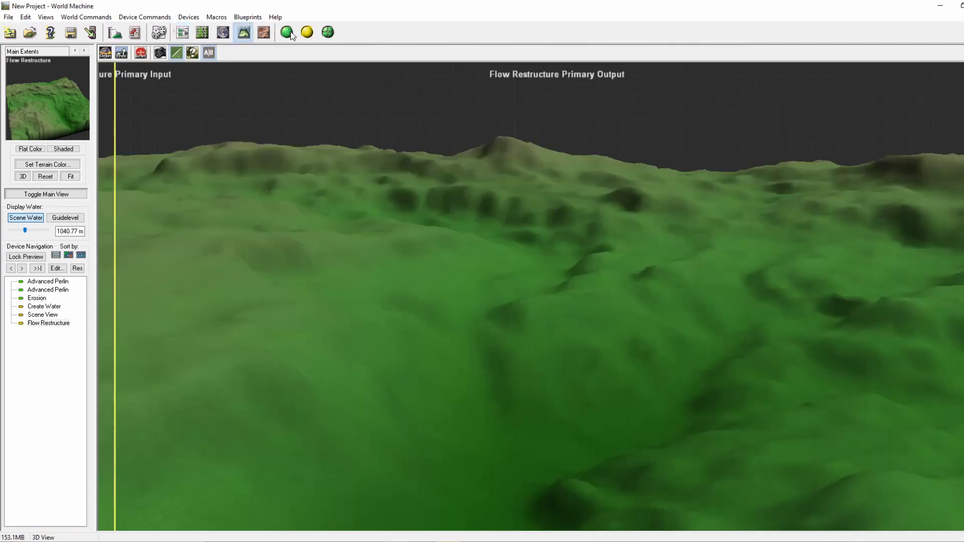
left_click(307, 32)
right_click_drag(491, 338, 517, 351)
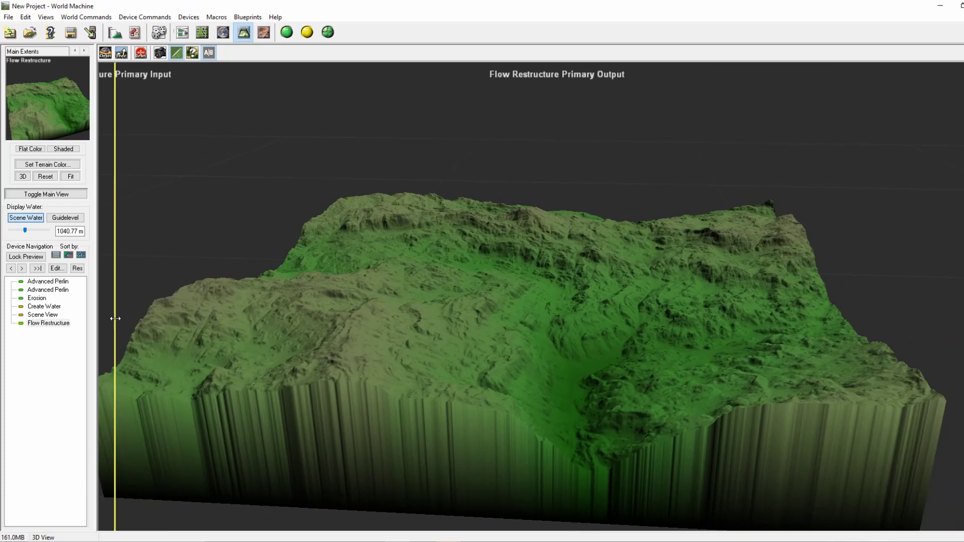
Compare the Flow Restructure primary input and output terrains by shifting the 3D split divider.
left_click_drag(115, 318, 923, 327)
left_click_drag(554, 395, 519, 316)
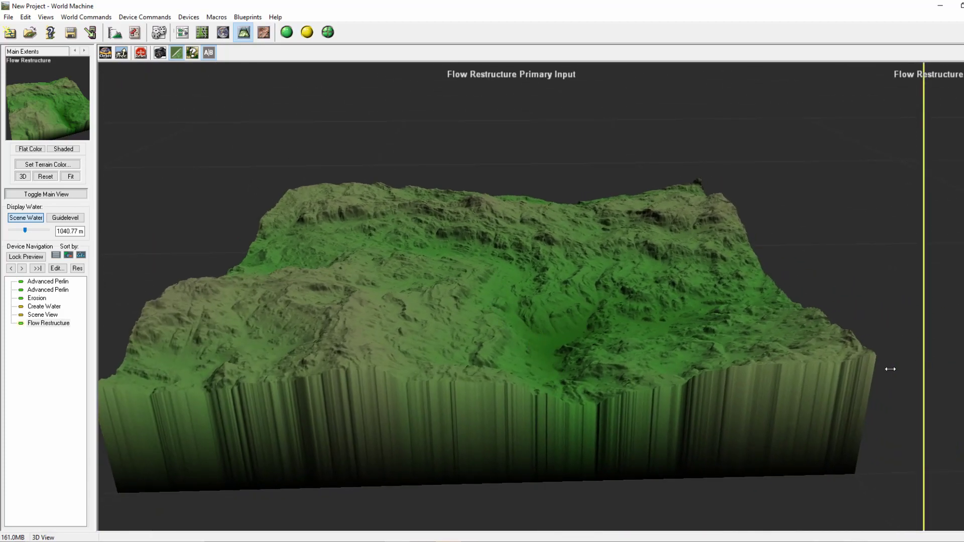
left_click_drag(890, 369, 233, 369)
left_click_drag(472, 392, 465, 317)
scroll(465, 318, "up", 2)
left_click_drag(459, 239, 397, 246)
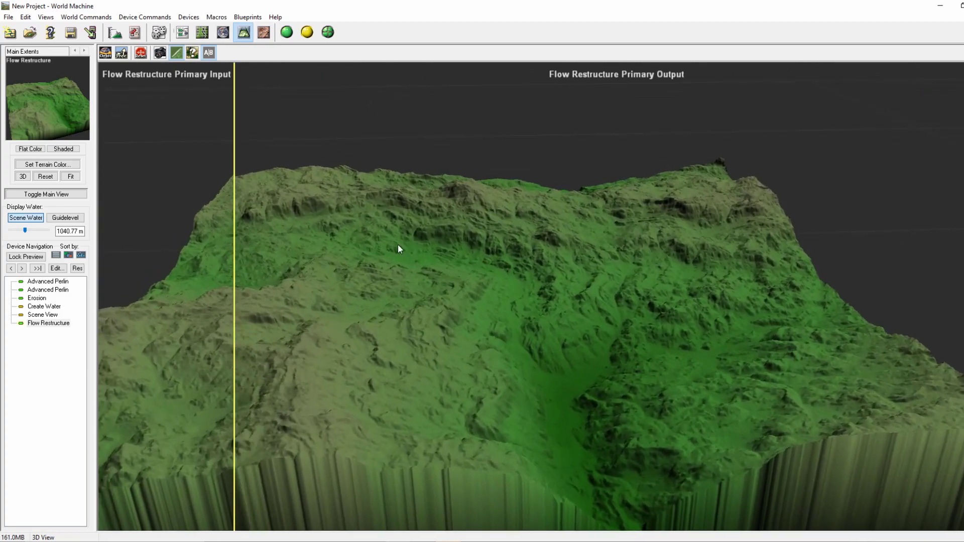
Build up to the Create Water device and examine its river output in the 3D view.
left_click(183, 32)
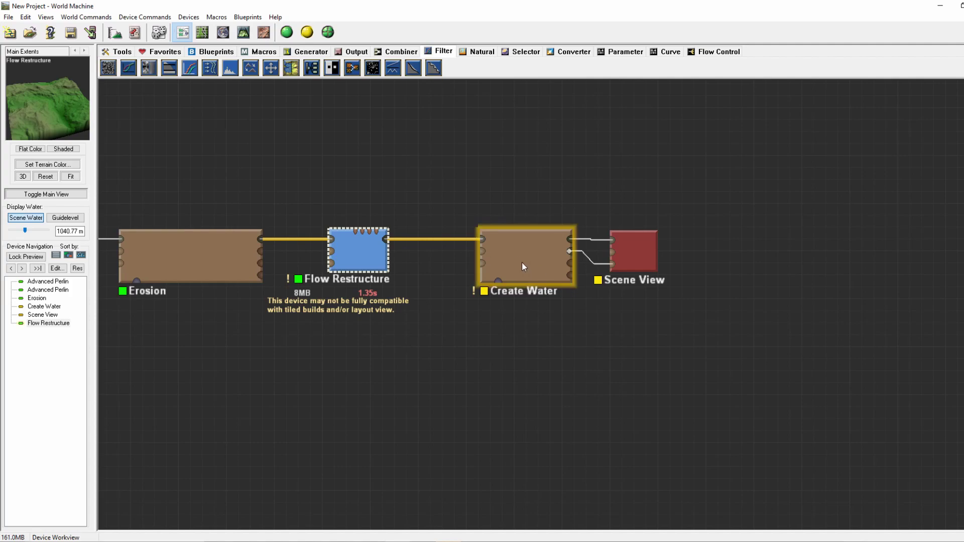
left_click(522, 262)
left_click(243, 32)
left_click(308, 32)
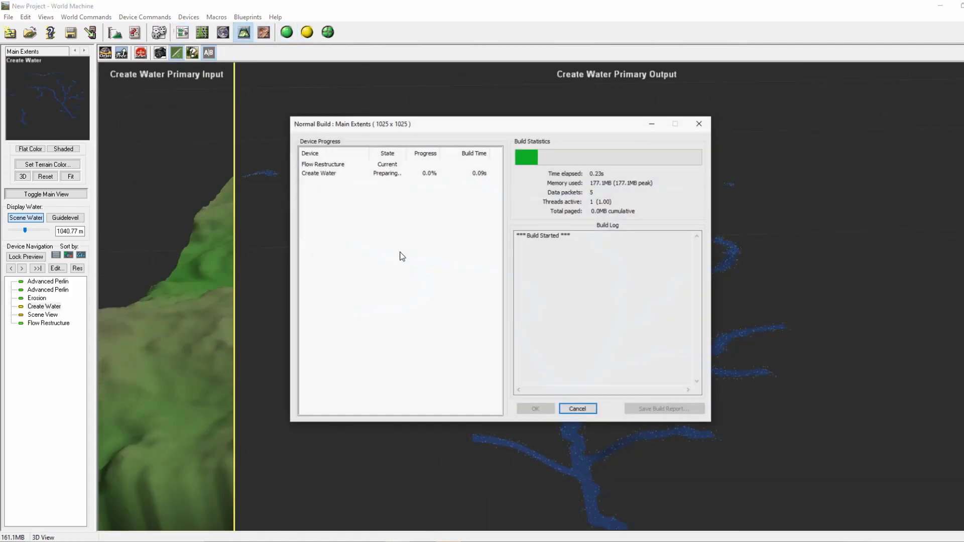
left_click(536, 409)
left_click_drag(485, 320, 435, 397)
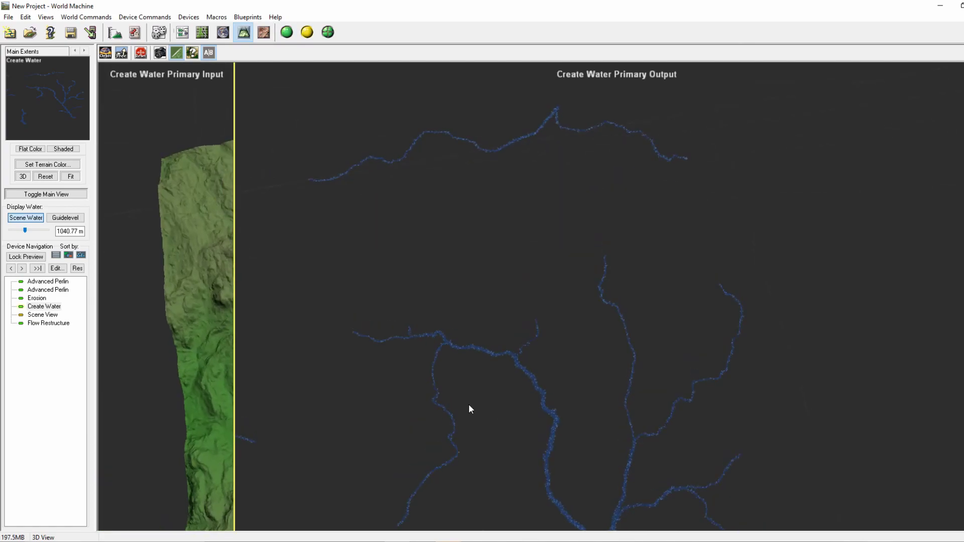
left_click_drag(235, 325, 126, 321)
Inspect the restructured terrain with its rivers through the Scene View device in 3D.
left_click(182, 32)
left_click(647, 260)
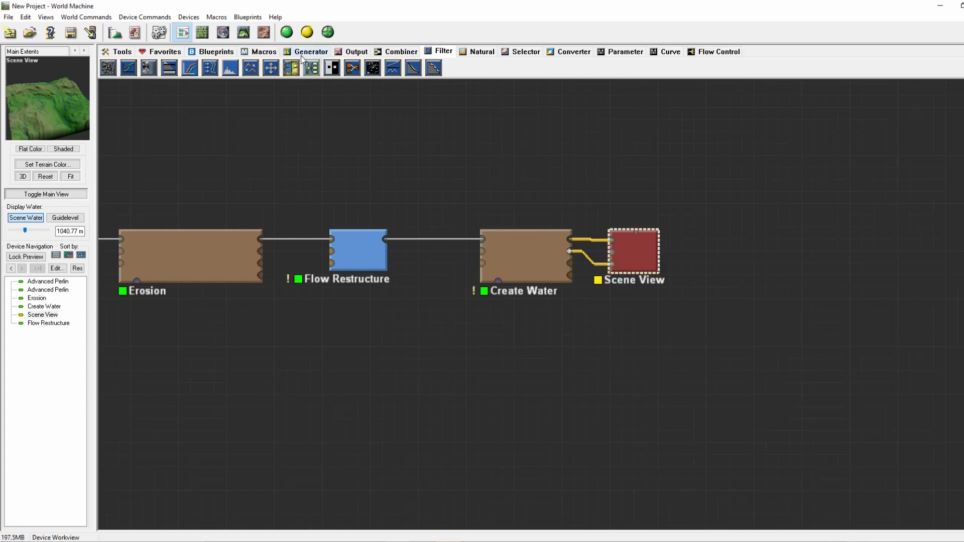
left_click(244, 32)
left_click_drag(710, 295, 681, 165)
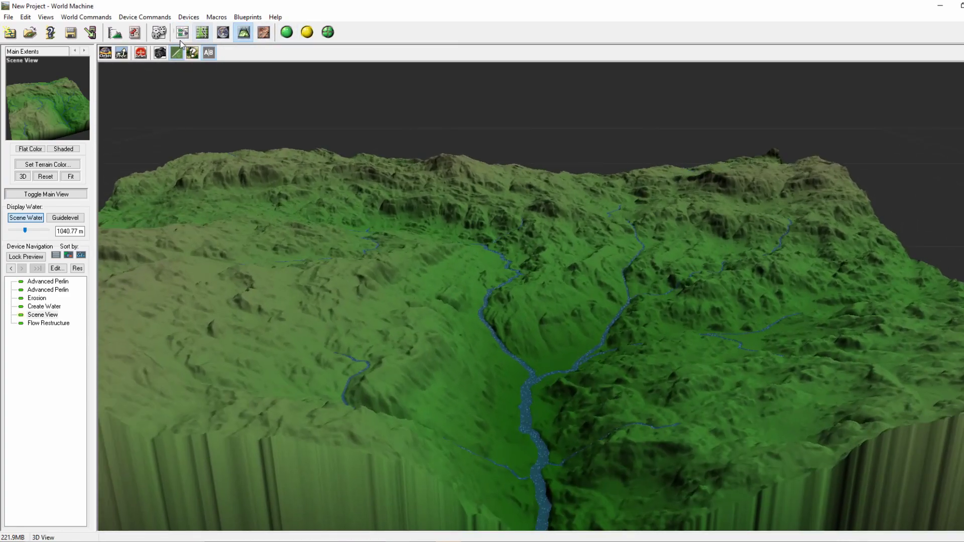
Set the Channel Head Area of the Create Water device to 0.04549.
left_click(182, 33)
left_click_drag(540, 261, 485, 261)
double_click(485, 261)
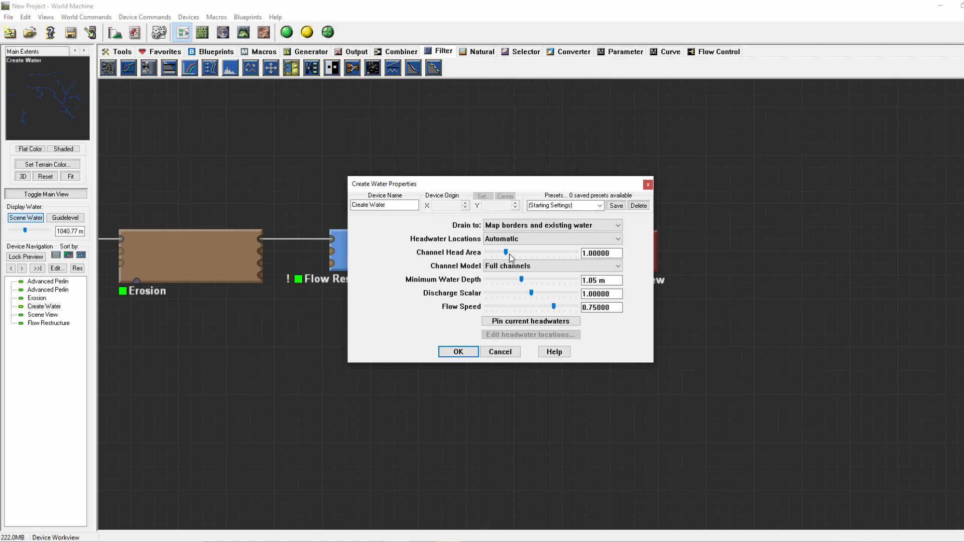
left_click_drag(506, 253, 504, 255)
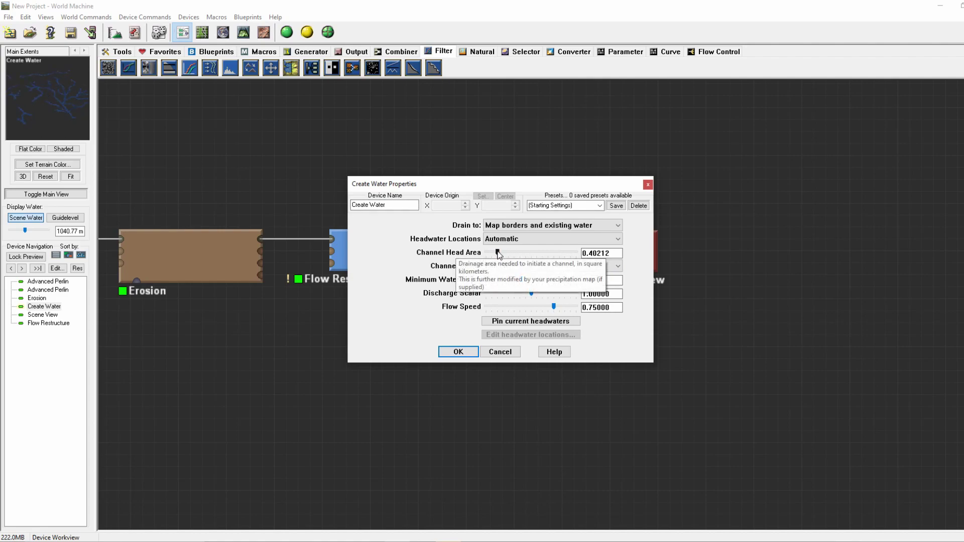
left_click_drag(498, 252, 487, 254)
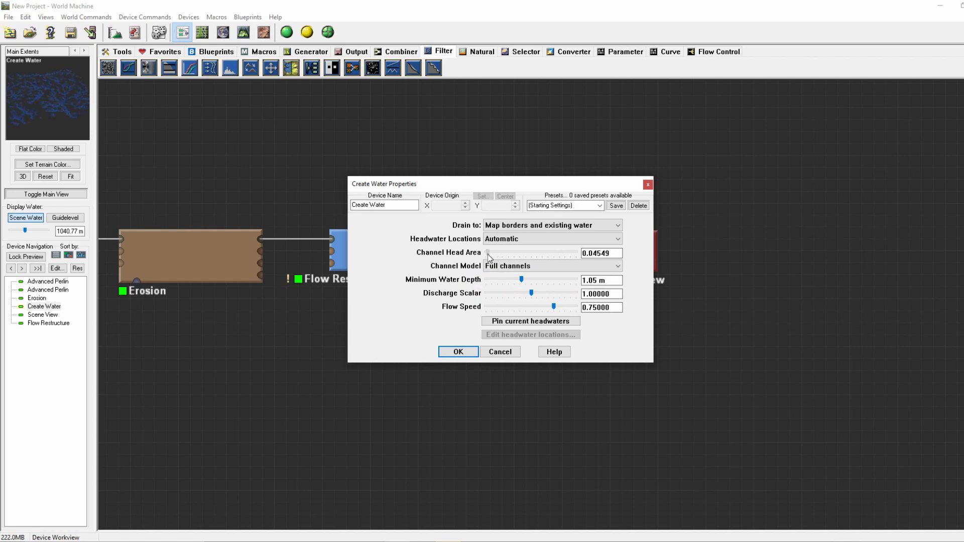
left_click(458, 351)
Build the world and inspect the Scene View terrain with its denser river network in 3D.
left_click(656, 267)
left_click(244, 32)
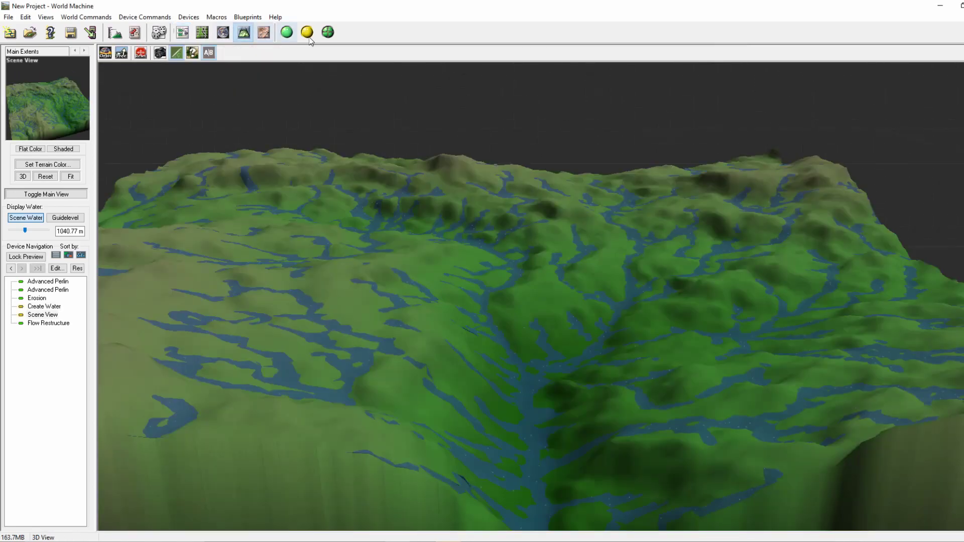
left_click(286, 32)
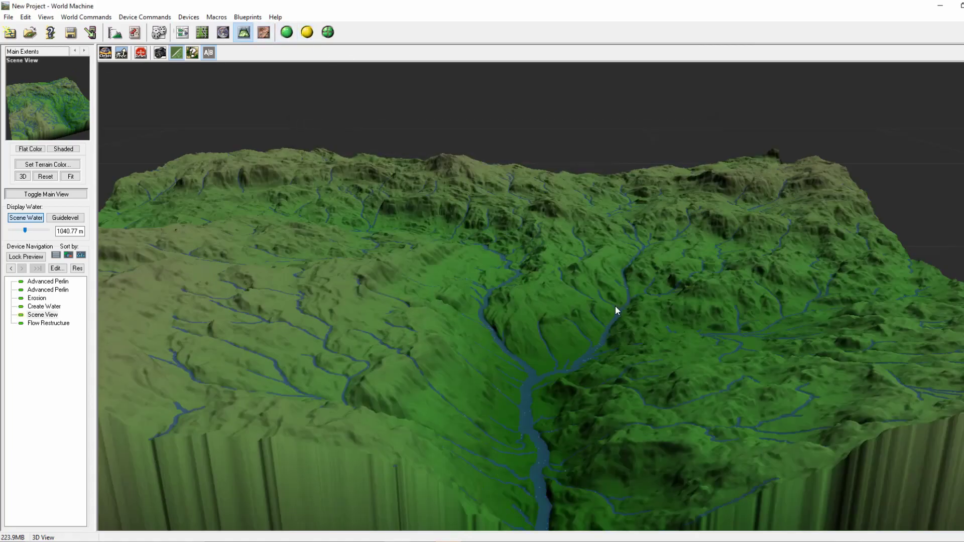
left_click_drag(616, 311, 582, 314)
Set the Channel Head Area of the Create Water device to 0.47310.
left_click(183, 32)
double_click(476, 260)
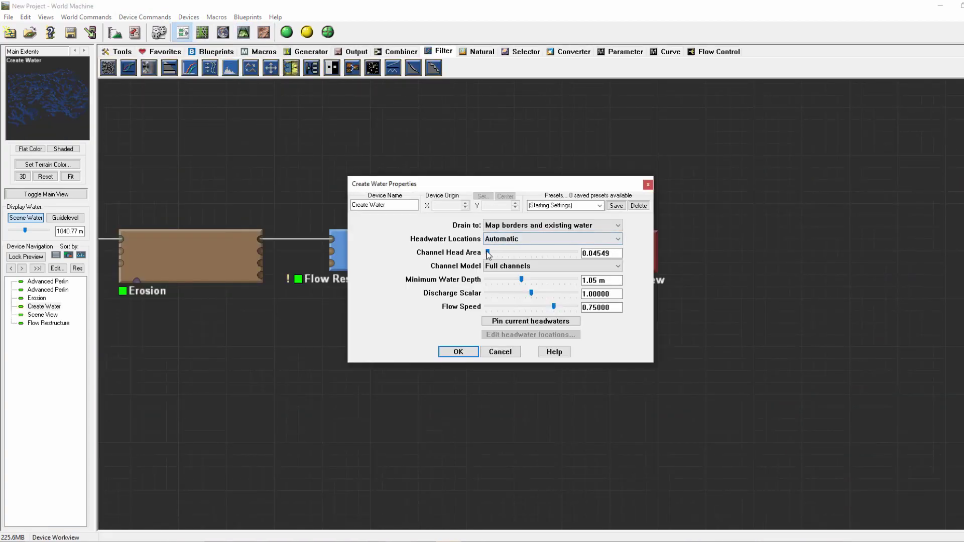
left_click_drag(487, 253, 500, 256)
left_click(458, 351)
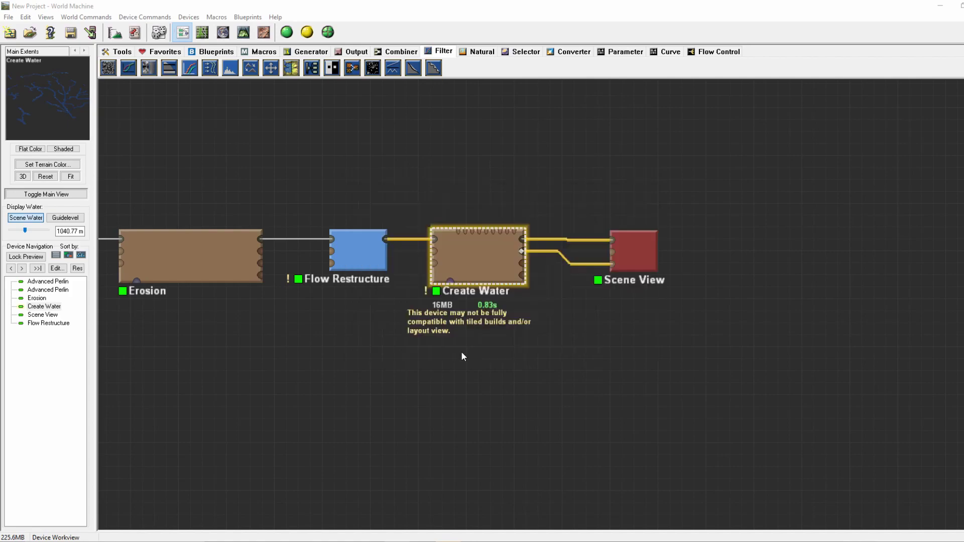
Remove the water connection between Create Water and Scene View, and build to inspect the bare carved terrain in 3D.
right_click(591, 268)
left_click(577, 276)
left_click(639, 251)
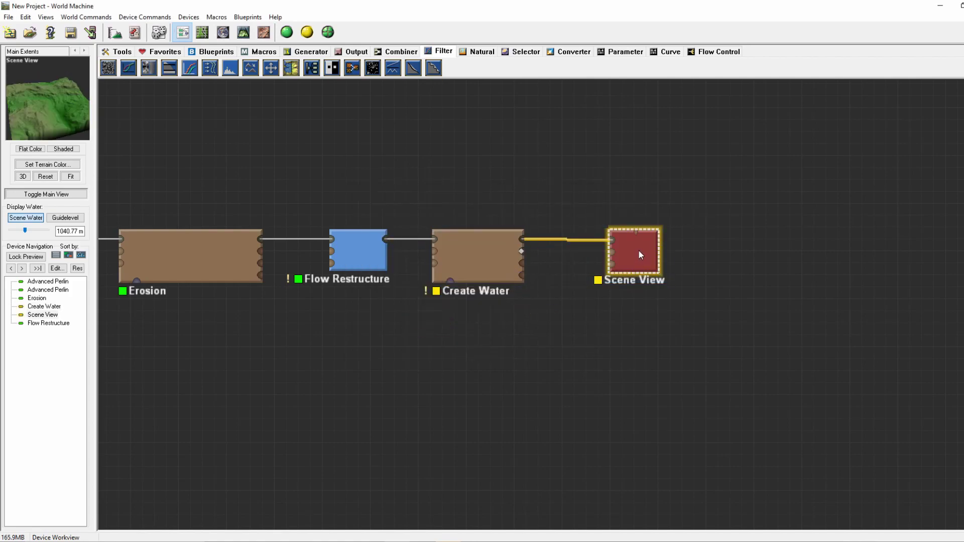
left_click(243, 32)
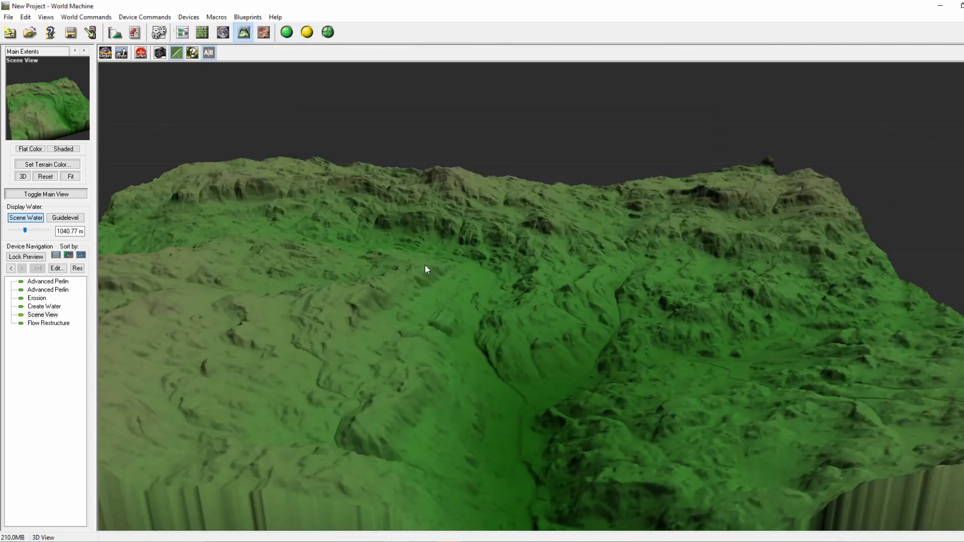
left_click_drag(425, 264, 546, 106)
left_click_drag(565, 316, 333, 390)
Set the Create Water Minimum Water Depth to 0.0243465 m and build the Scene View terrain in 3D.
left_click(180, 34)
double_click(470, 261)
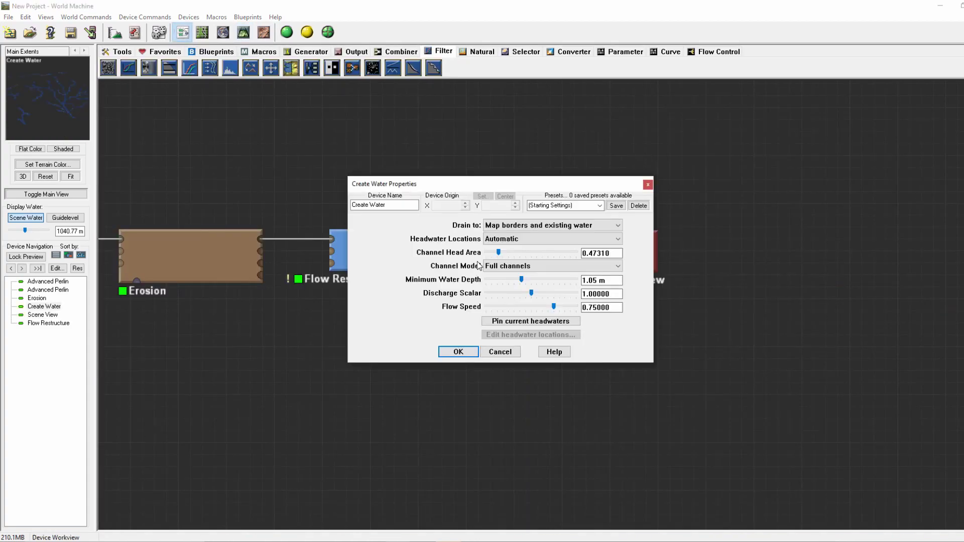
left_click_drag(518, 280, 489, 282)
left_click(458, 352)
left_click(623, 249)
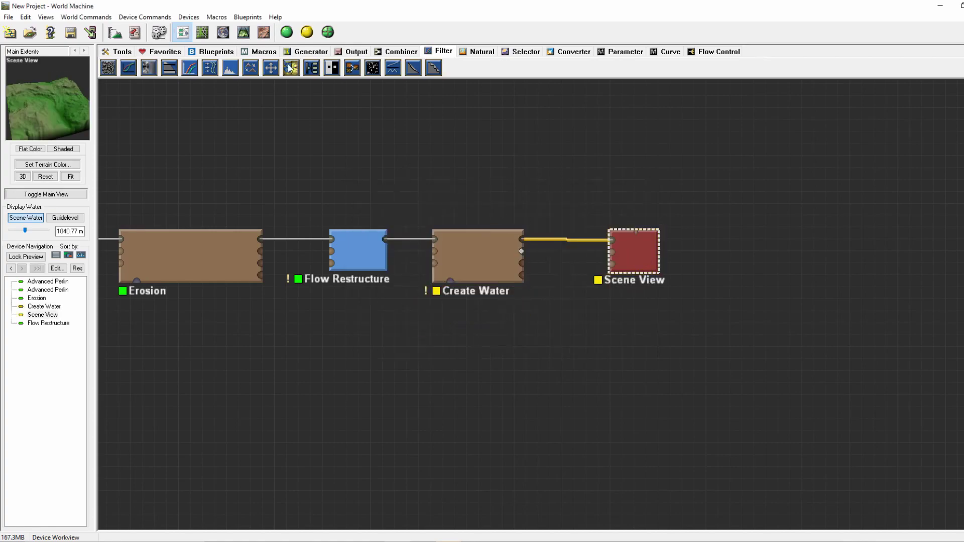
left_click(243, 33)
left_click(286, 33)
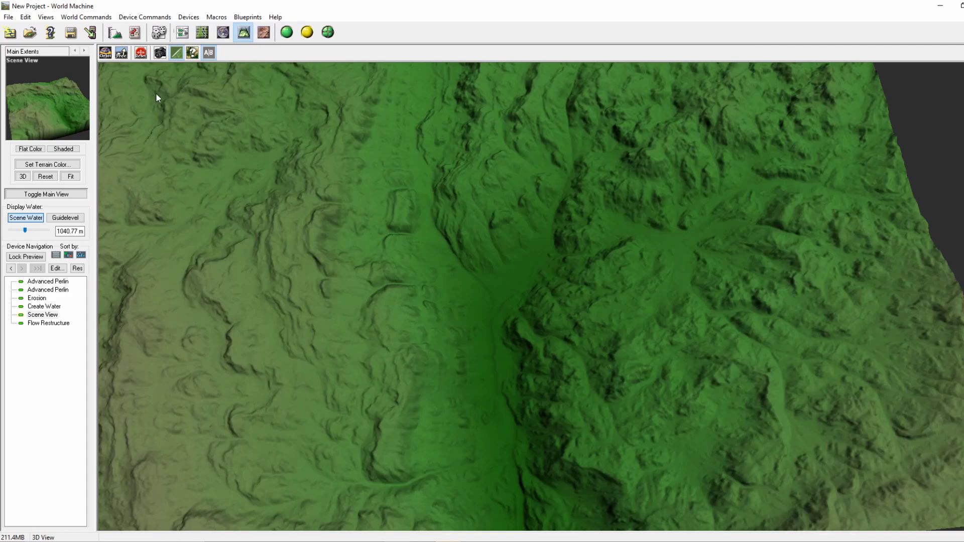
Raise the Create Water Minimum Water Depth to its maximum and inspect the carved channels of Scene View in 3D.
left_click(182, 32)
double_click(468, 255)
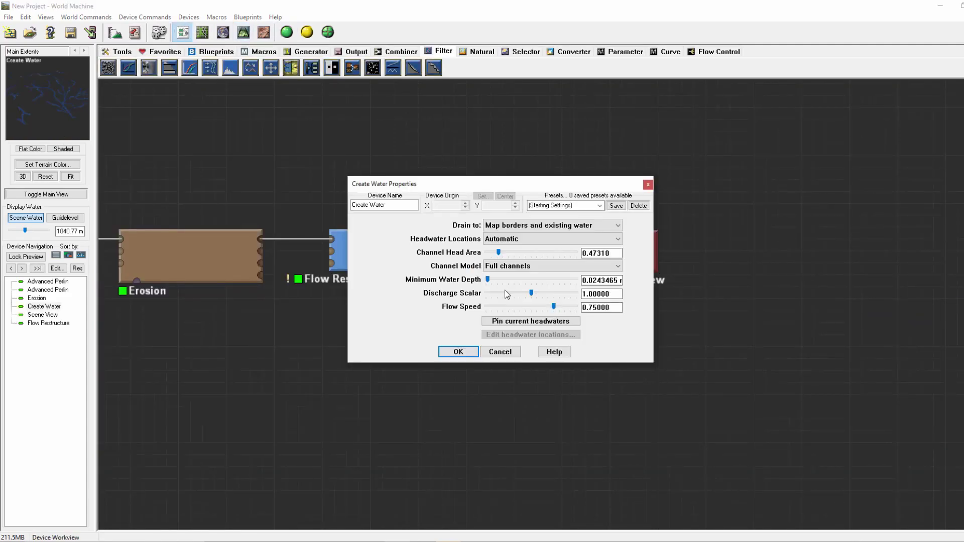
left_click_drag(487, 279, 576, 280)
left_click(457, 351)
left_click(635, 252)
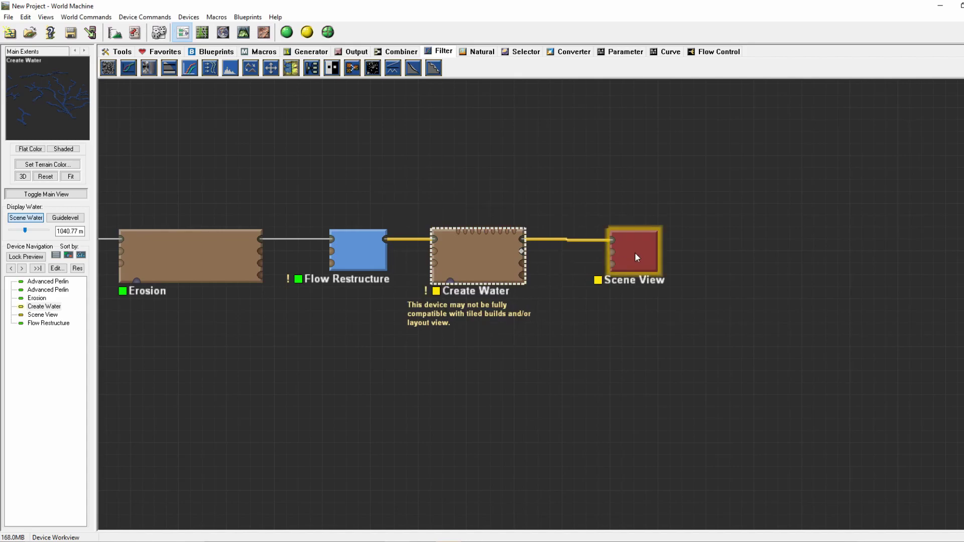
left_click(243, 33)
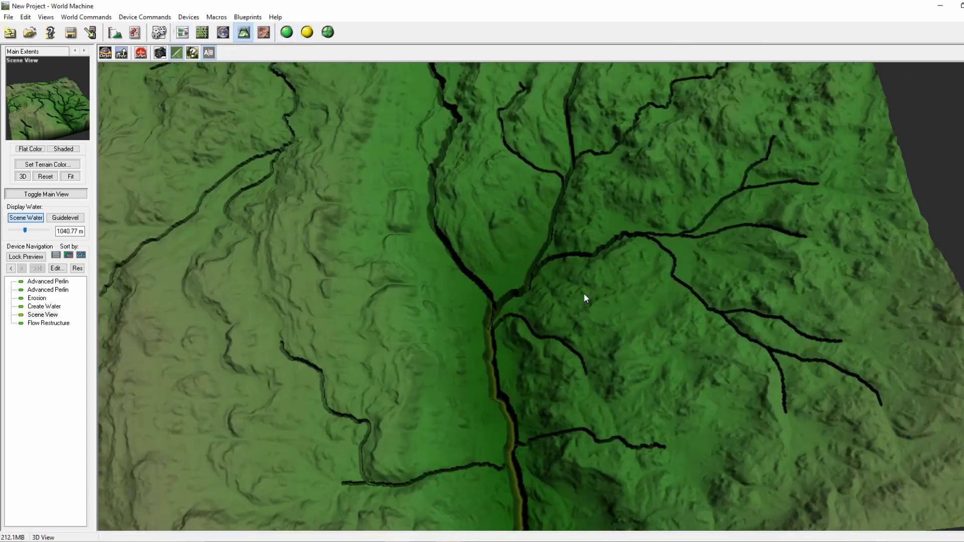
left_click_drag(583, 294, 422, 143)
Set the Create Water Minimum Water Depth to 0.0877307 m and build to inspect its river output in 3D.
left_click(183, 32)
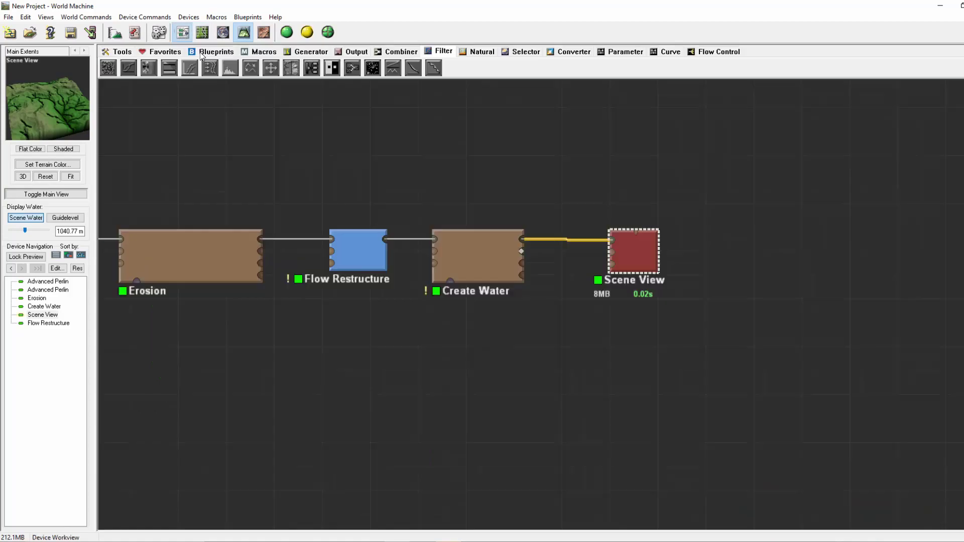
left_click(501, 258)
double_click(503, 260)
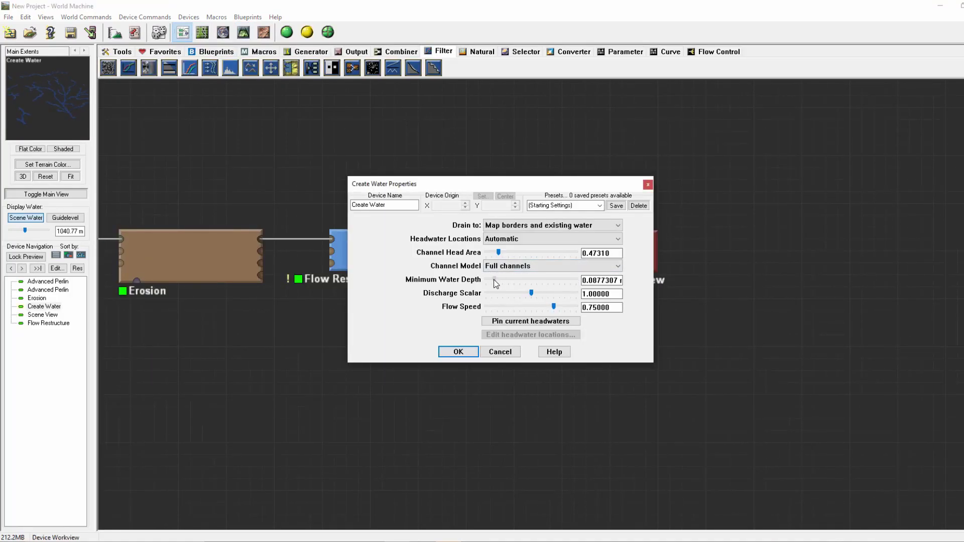
left_click(457, 351)
left_click(244, 33)
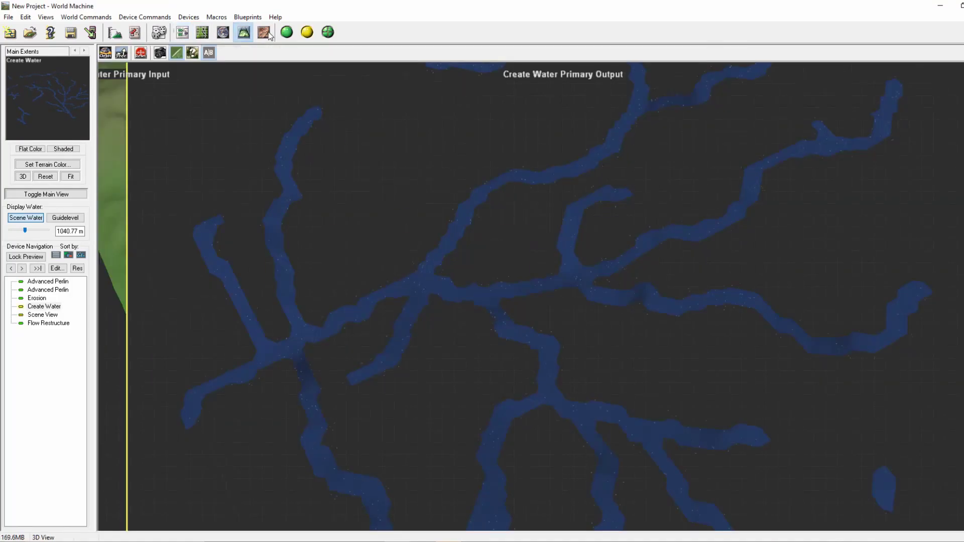
left_click(286, 32)
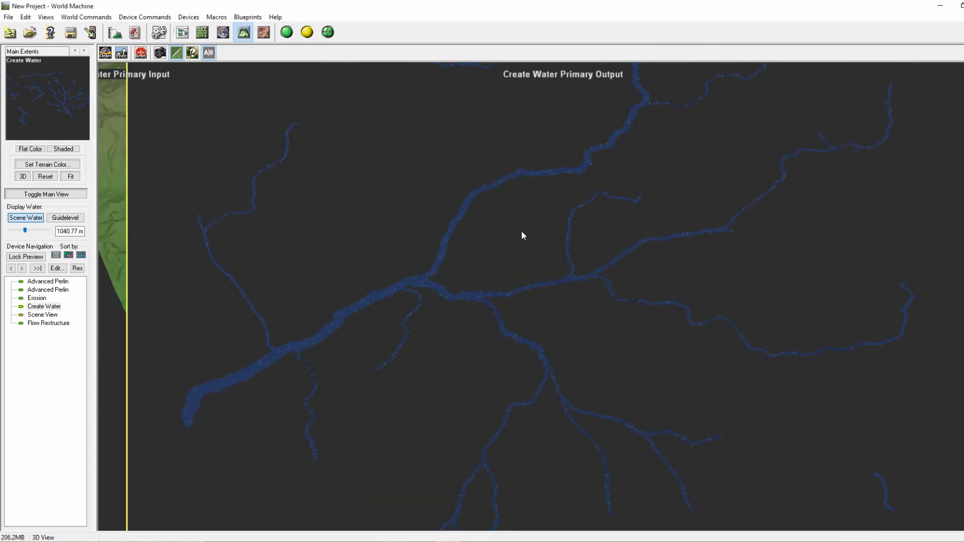
left_click_drag(663, 194, 393, 132)
Move the Scene View device closer to Create Water and inspect its terrain without water in 3D.
left_click(183, 32)
left_click_drag(638, 258, 589, 265)
left_click(245, 32)
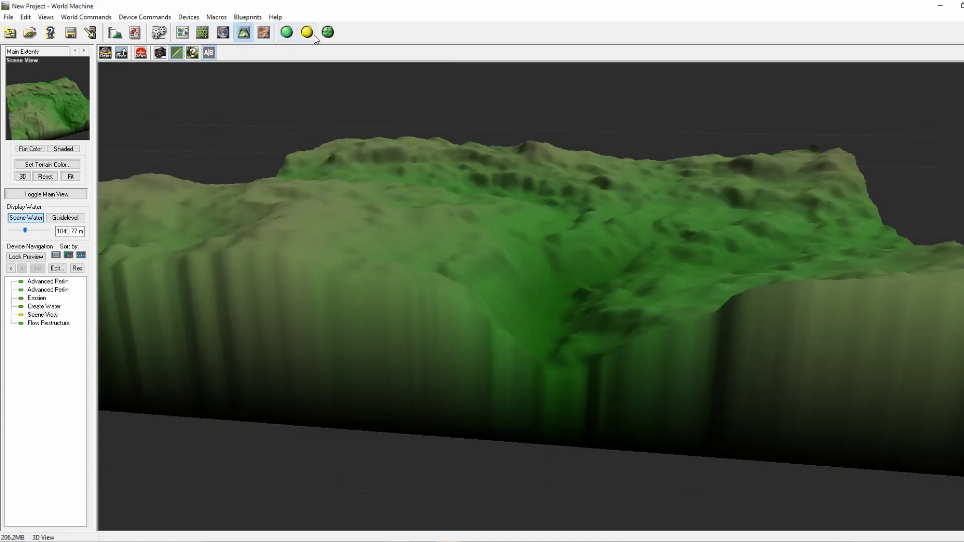
left_click_drag(610, 206, 640, 261)
Set the Discharge Scalar of the Create Water device to 16.
left_click(175, 32)
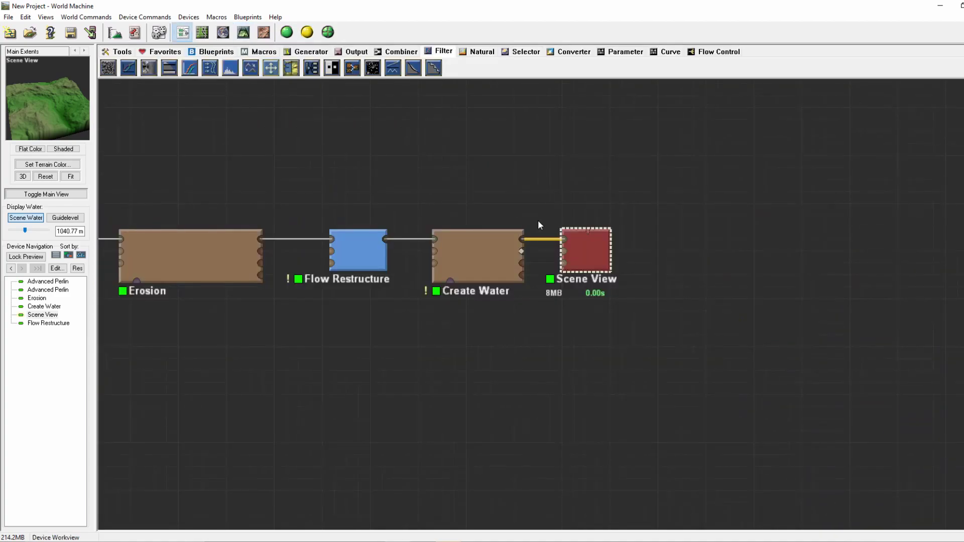
double_click(490, 263)
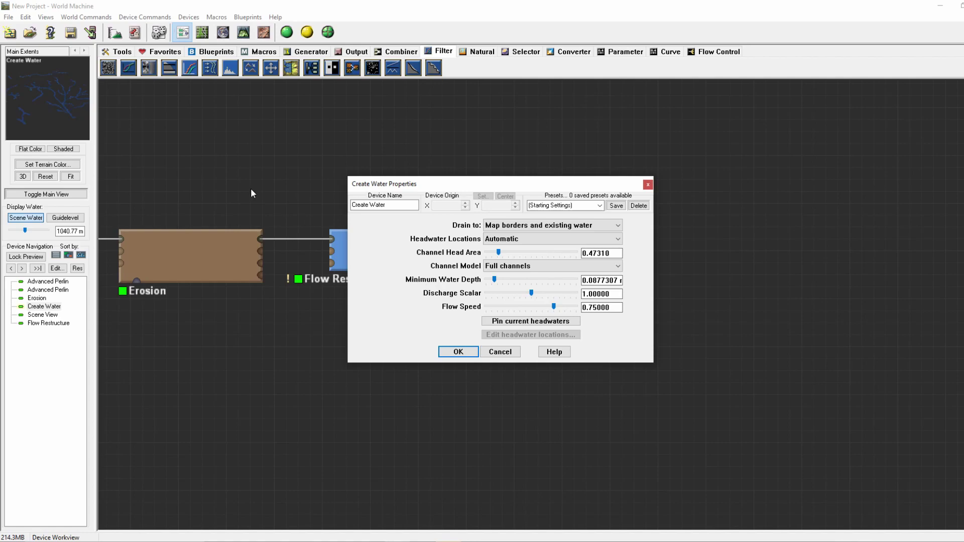
left_click_drag(530, 294, 464, 300)
left_click(460, 351)
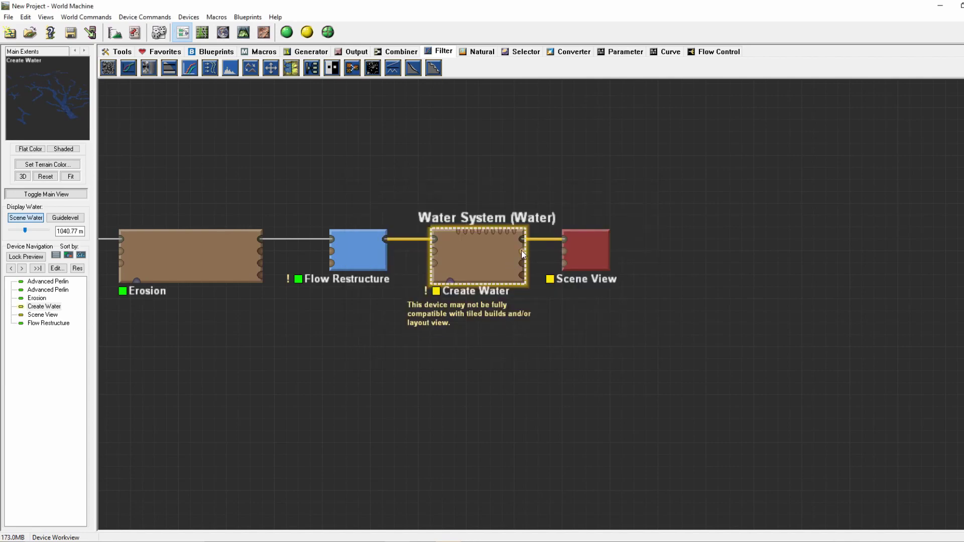
Connect the Create Water water output to Scene View's water input and build to inspect the rivers in 3D.
left_click_drag(521, 252, 570, 264)
left_click(591, 254)
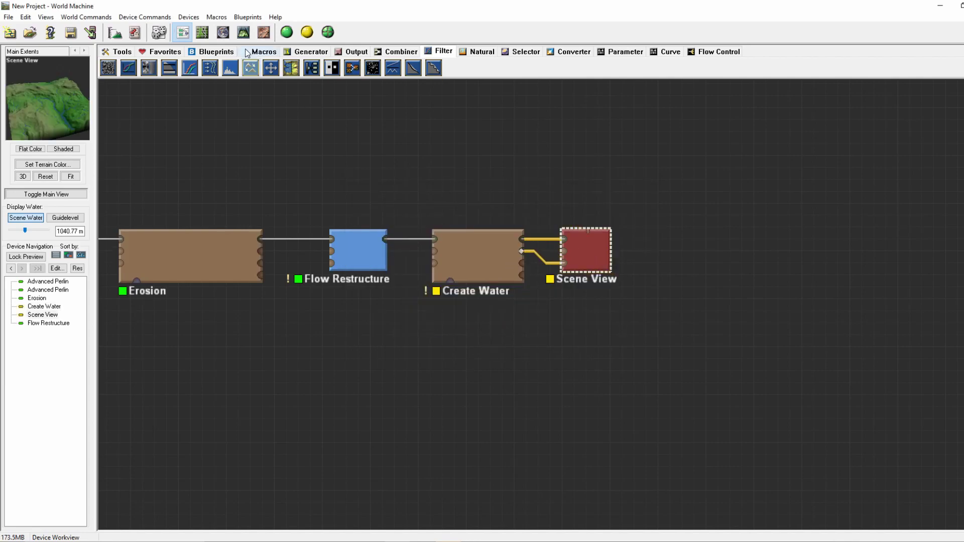
left_click(286, 32)
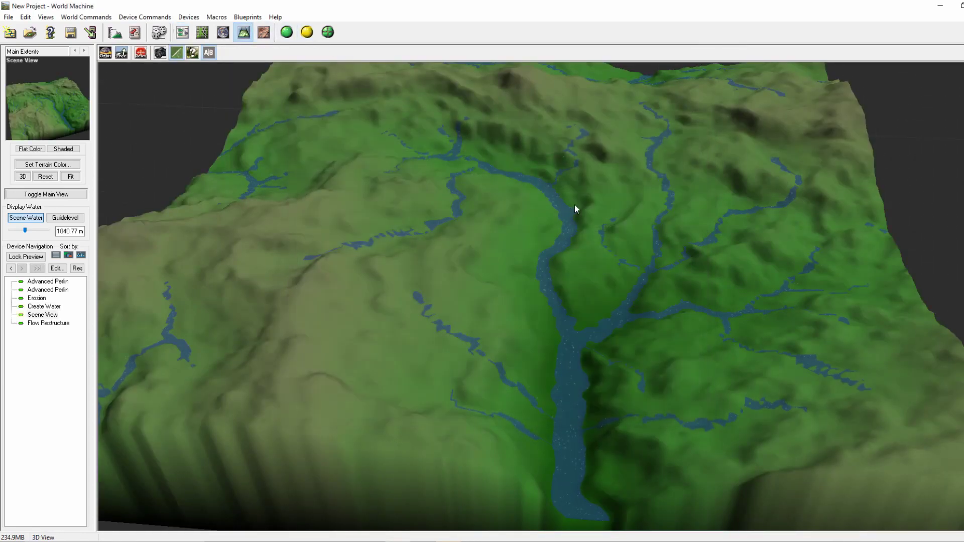
left_click_drag(579, 197, 399, 136)
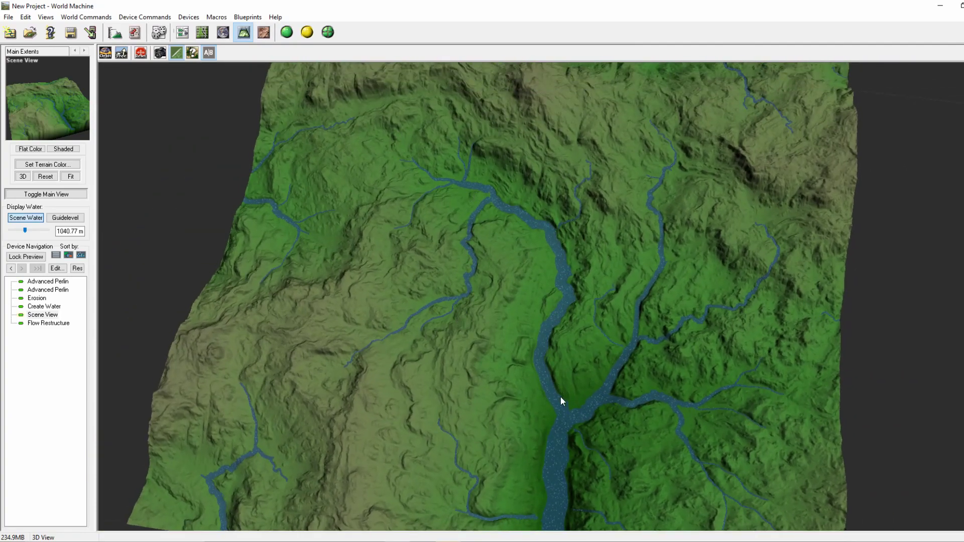
left_click_drag(560, 403, 569, 344)
Sharply lower the Create Water Discharge Scalar and rebuild to inspect the thinner rivers through Scene View in 3D.
left_click(182, 32)
left_click(462, 263)
double_click(462, 263)
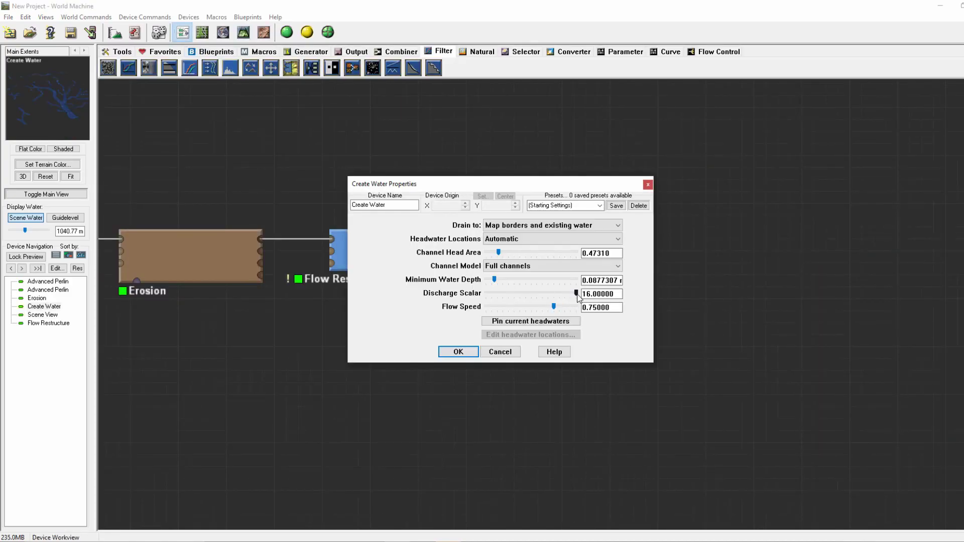
left_click(458, 351)
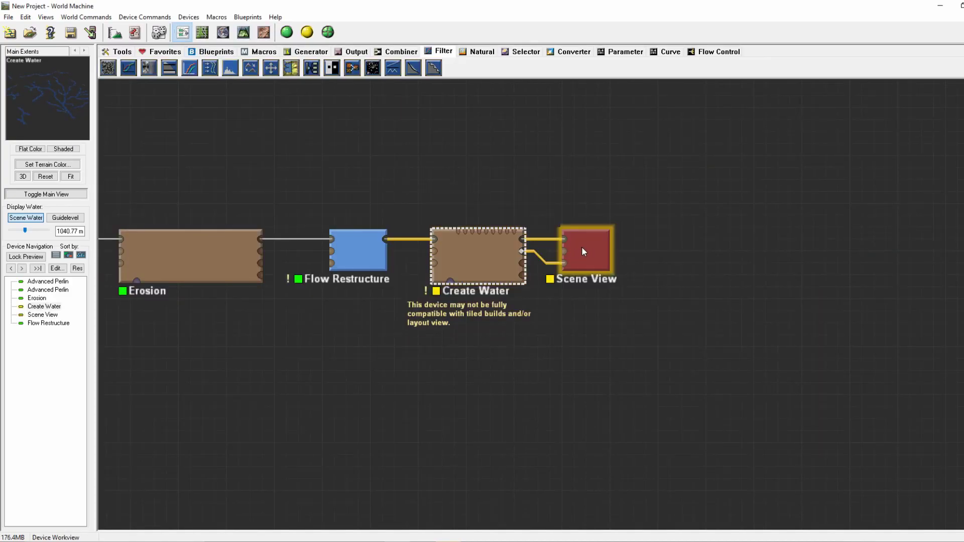
left_click(244, 32)
left_click(308, 33)
left_click_drag(521, 208, 715, 336)
left_click_drag(648, 211, 323, 56)
Set the Create Water Discharge Scalar to 0.40731 and rebuild to inspect the Scene View rivers in 3D.
left_click(182, 33)
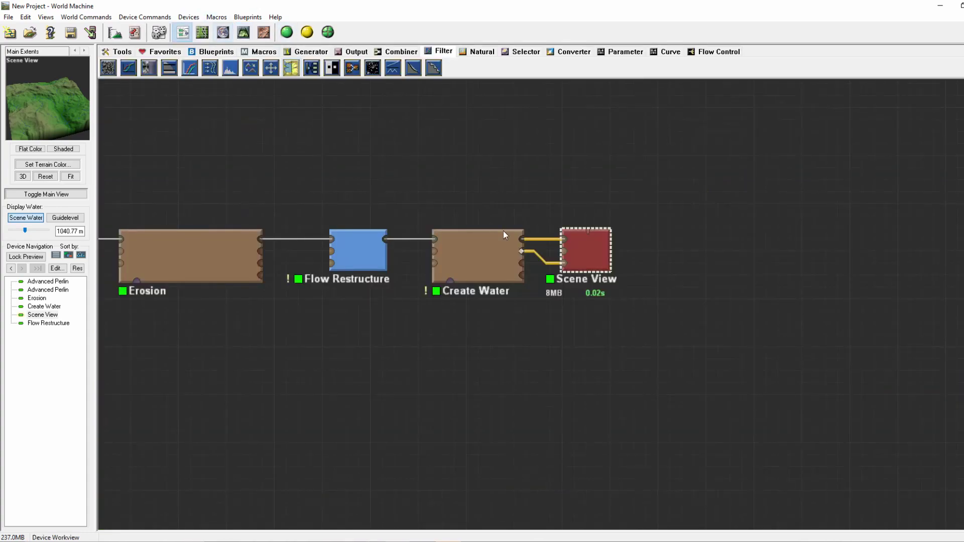
double_click(503, 261)
left_click_drag(503, 293, 519, 290)
left_click(458, 351)
left_click(591, 256)
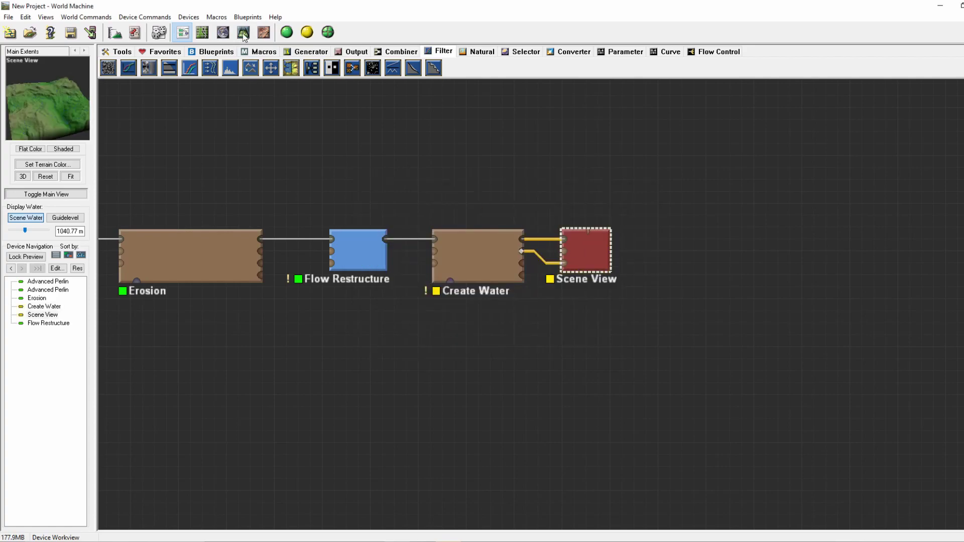
left_click(243, 33)
left_click(307, 32)
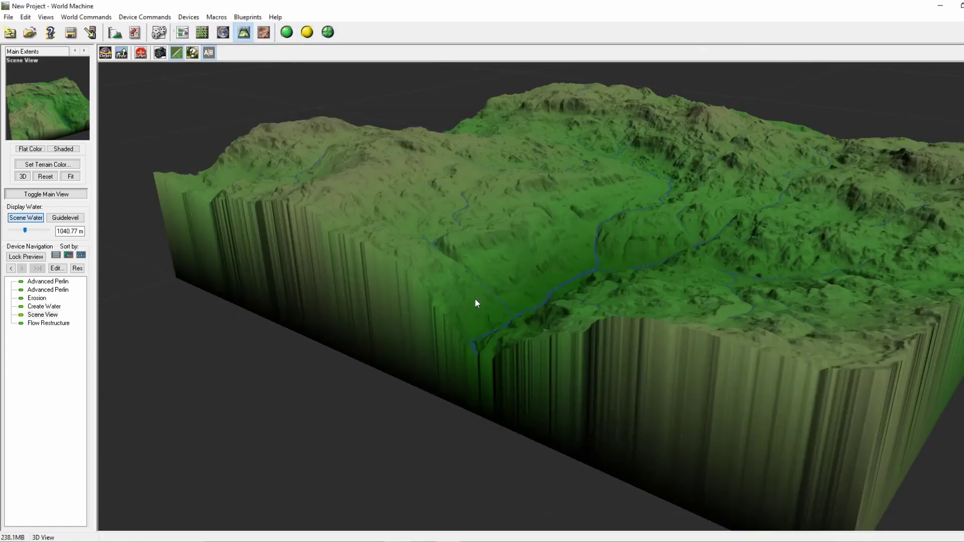
left_click_drag(475, 299, 519, 402)
Set the Create Water Flow Speed to 0 and rebuild to inspect the rivers through Scene View in 3D.
left_click(182, 33)
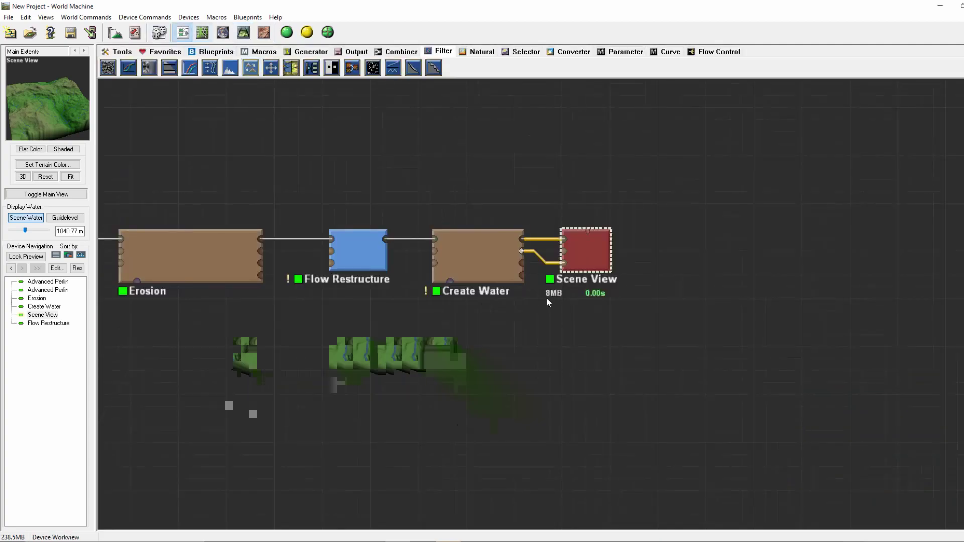
double_click(473, 279)
mouse_move(554, 306)
left_mouse_down()
mouse_move(492, 311)
mouse_move(562, 319)
left_mouse_up()
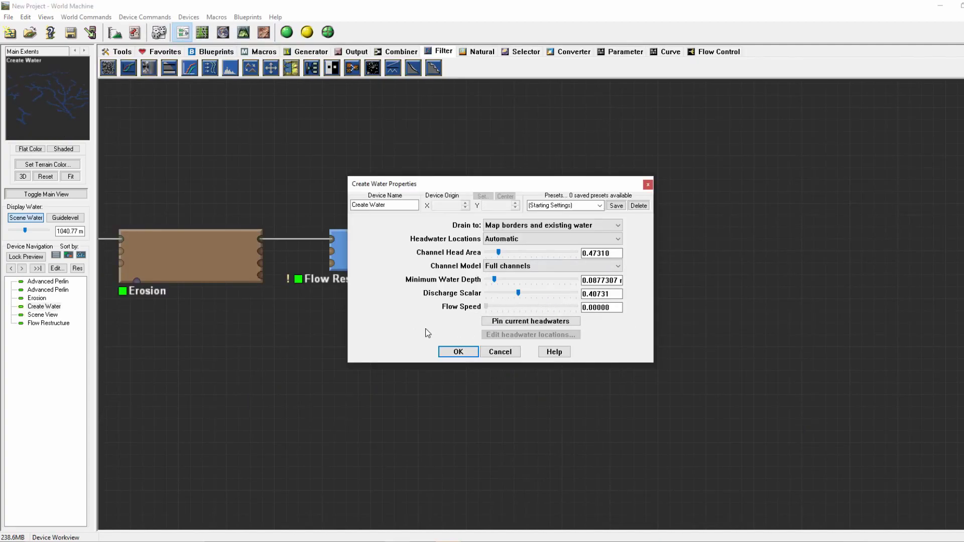
left_click(457, 352)
left_click(583, 258)
left_click(243, 32)
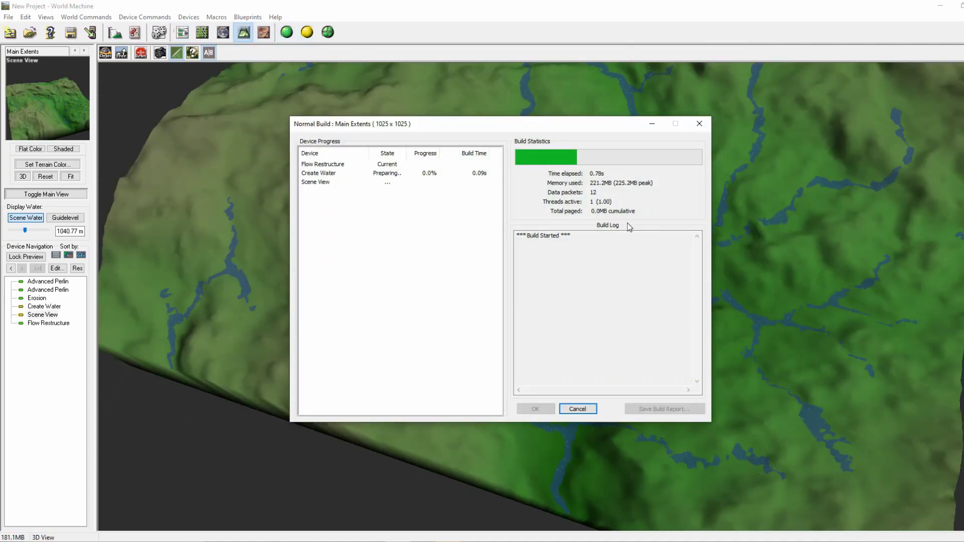
left_click_drag(598, 229, 326, 131)
Set the Create Water Flow Speed to 1 and switch its Headwater Locations to Specified.
left_click(182, 32)
double_click(486, 249)
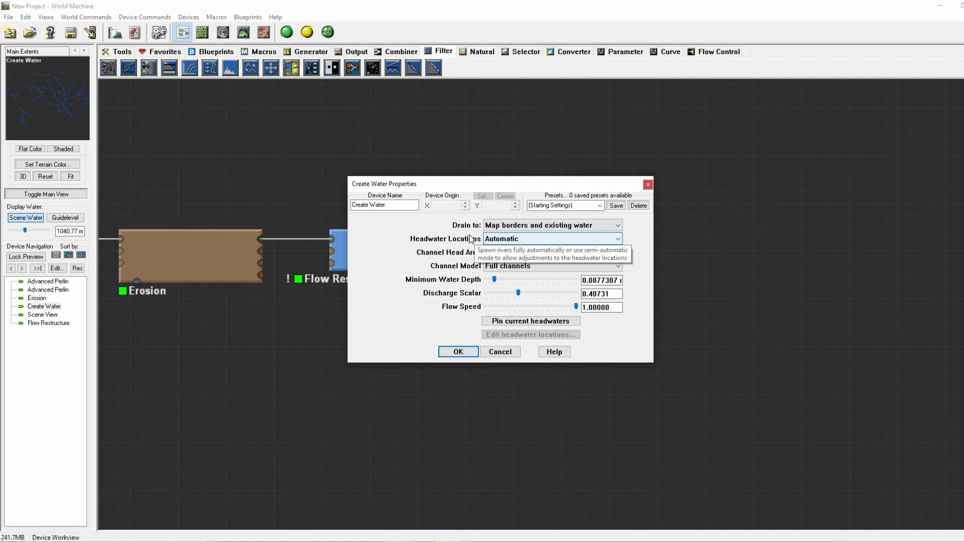
left_click(515, 242)
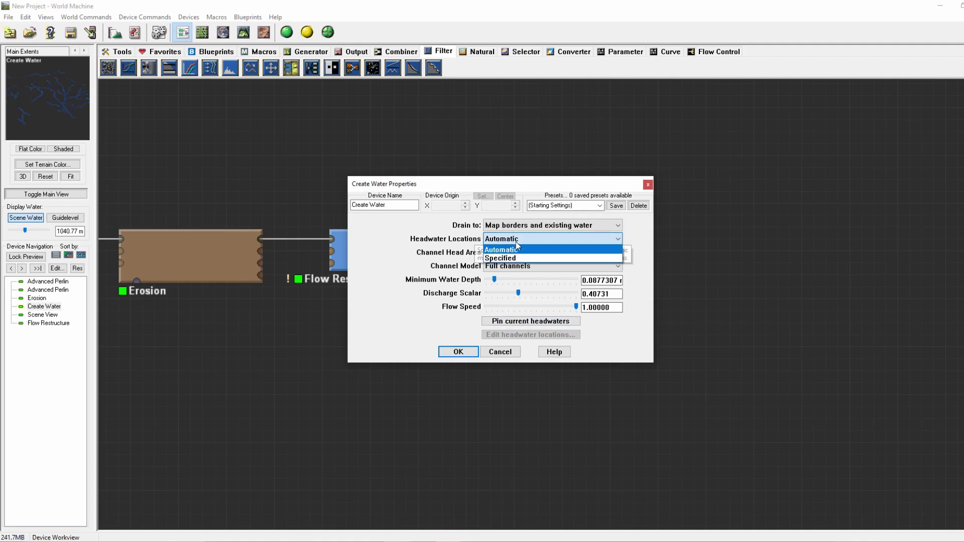
left_click(502, 258)
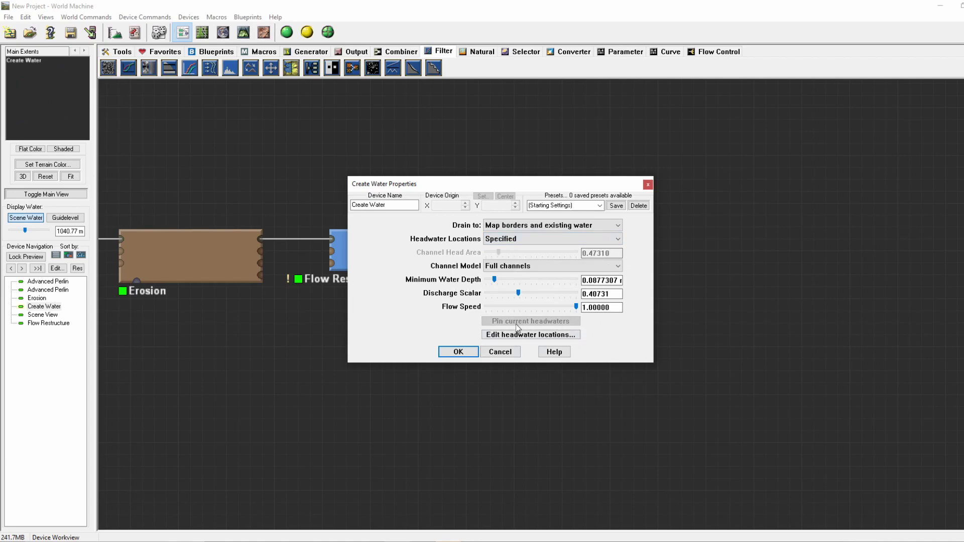
Accept the Create Water settings and lock the preview to the Flow Restructure device.
left_click(458, 352)
left_click(365, 267)
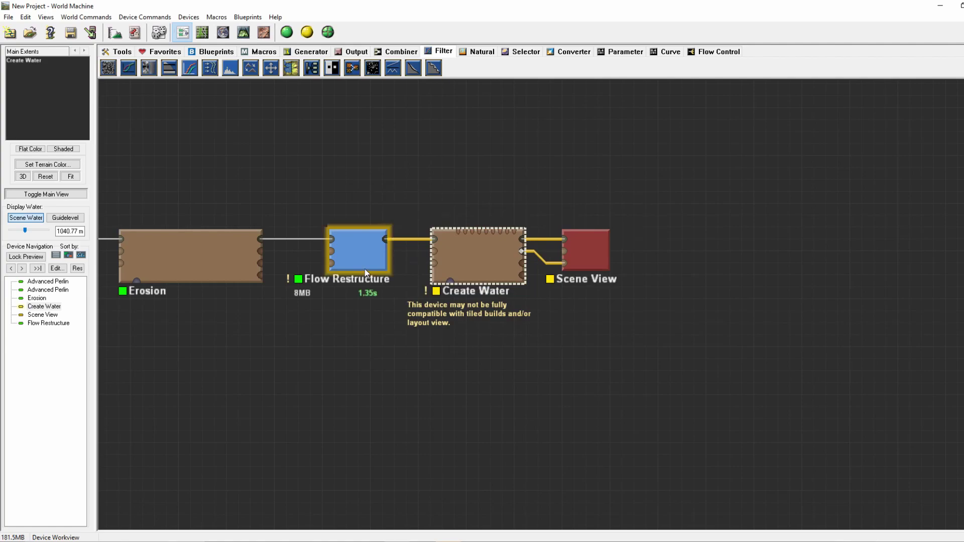
key("l")
Edit Create Water's headwater locations, placing three points within the render extents: upper-right slope, left-centre high ground and upper-left valley.
double_click(492, 246)
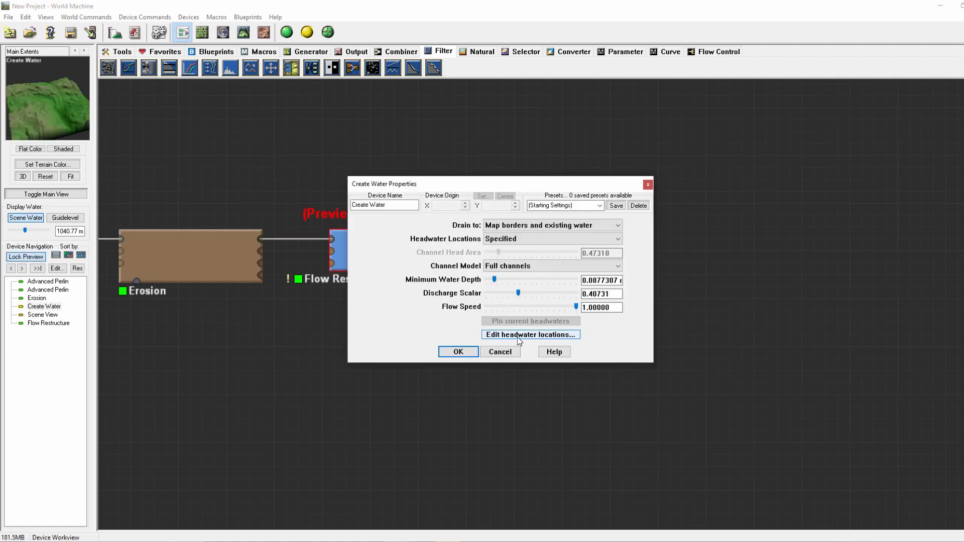
left_click(517, 335)
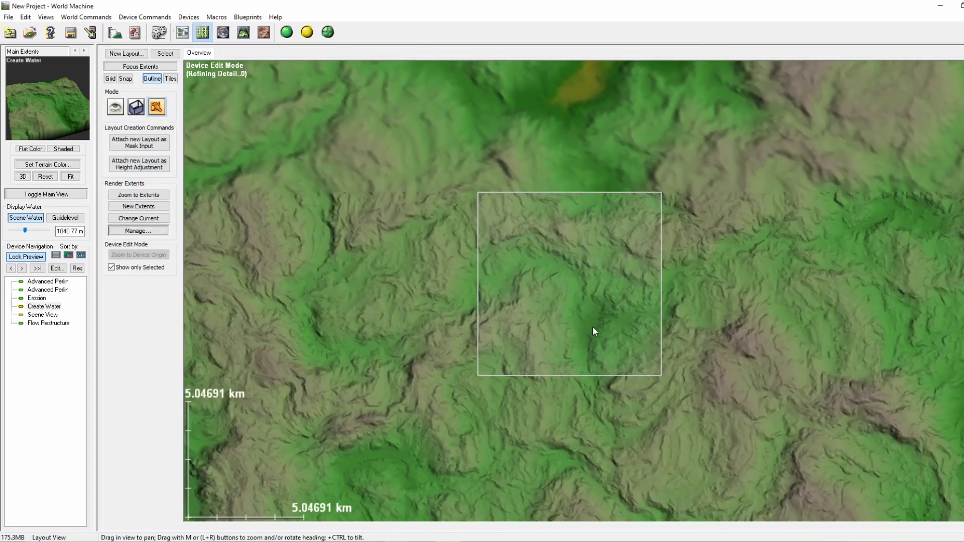
scroll(592, 325, "up", 5)
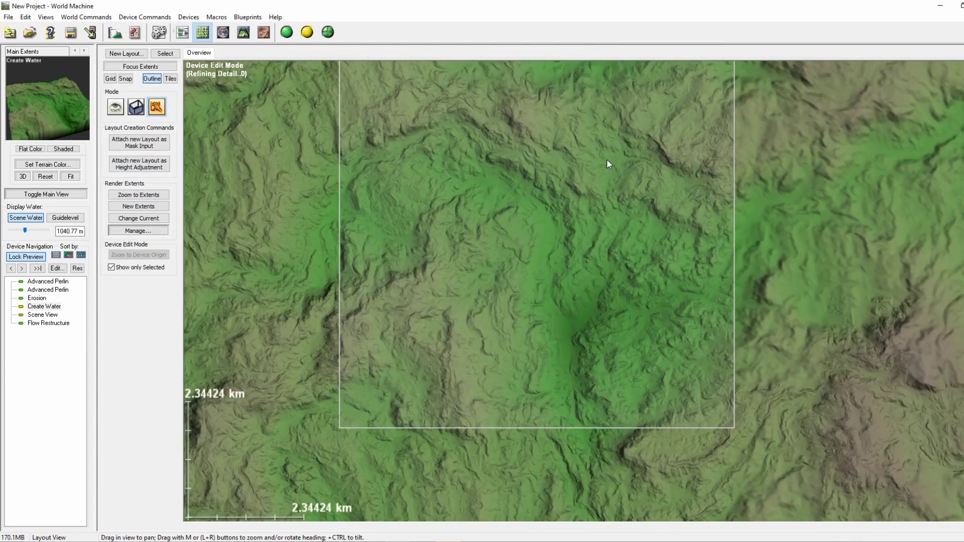
left_click(618, 161)
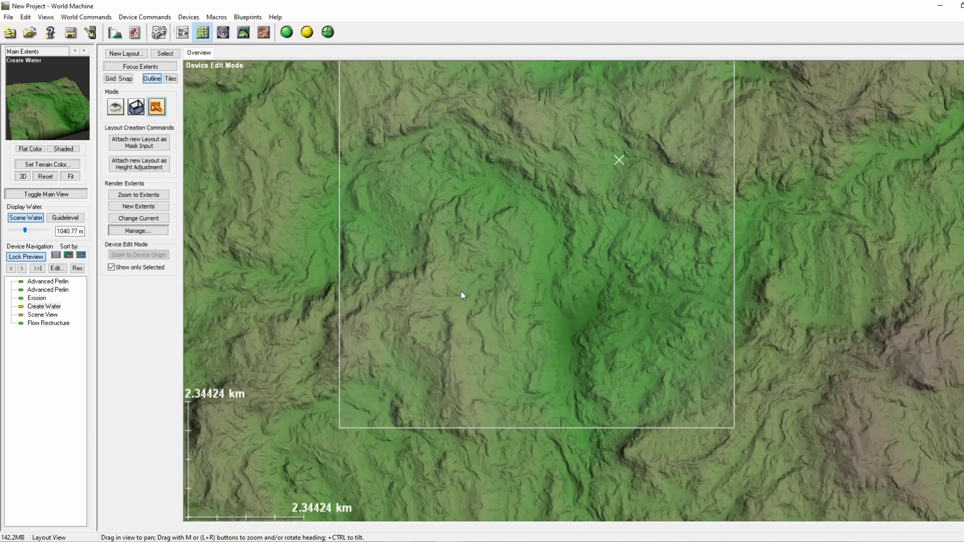
left_click(461, 290)
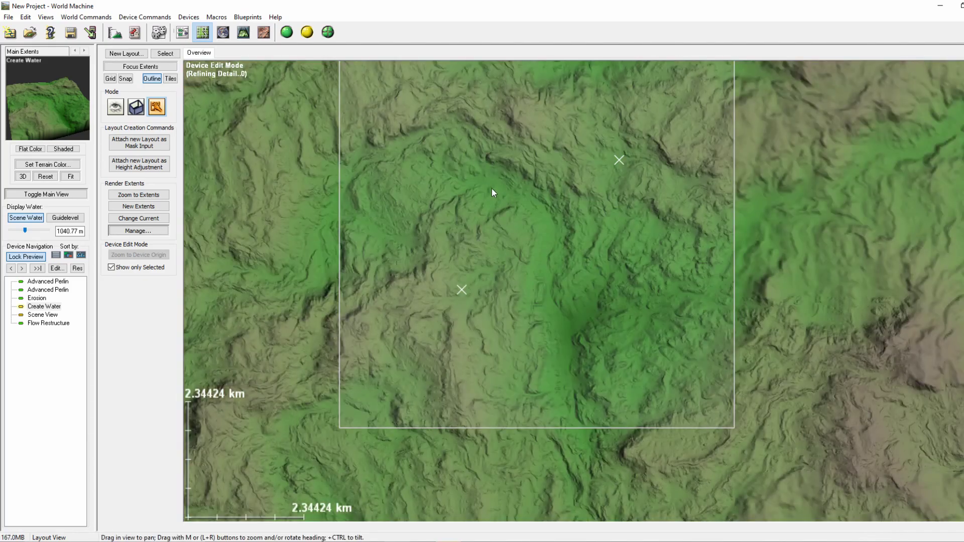
left_click(466, 183)
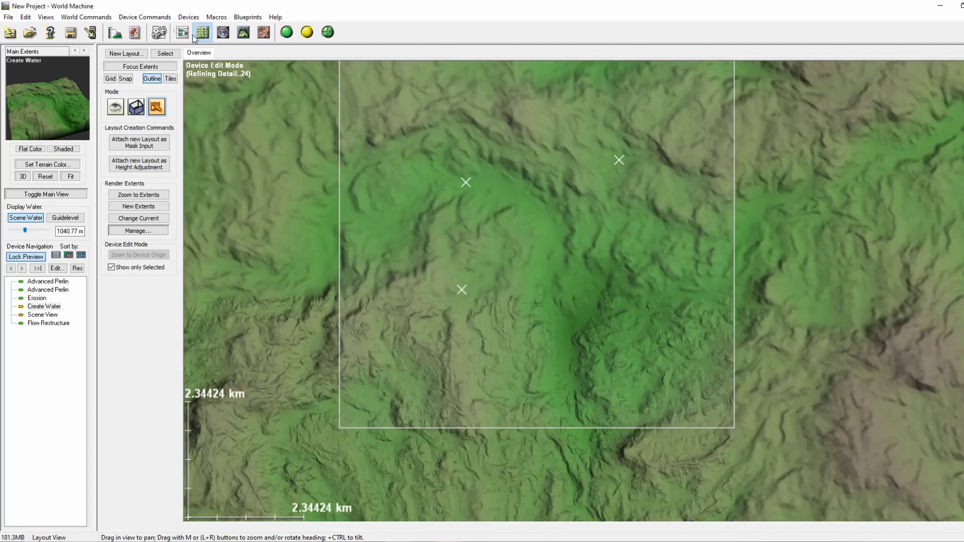
Unlock the preview, rebuild the world and inspect the rivers from the specified headwaters through Scene View in 3D.
left_click(182, 32)
key("ctrl+f")
left_click(595, 247)
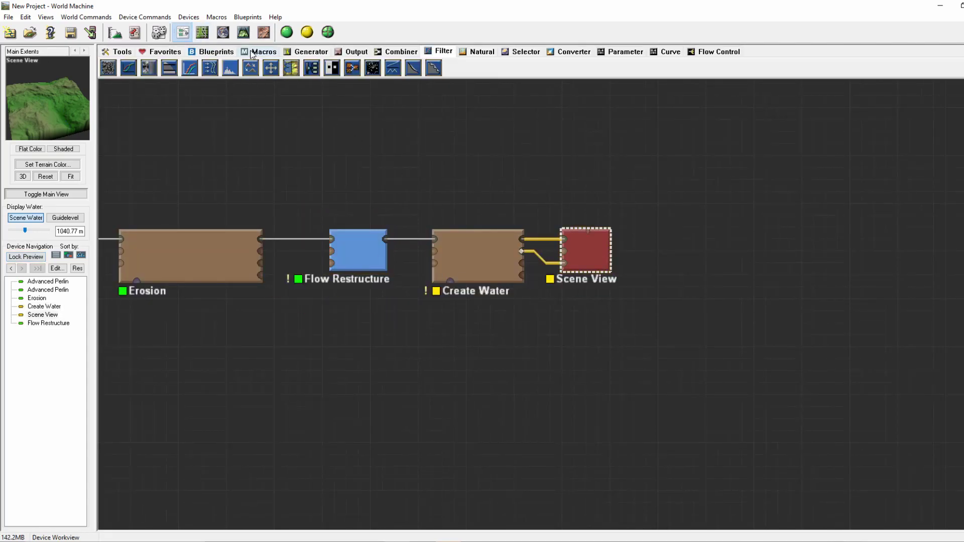
left_click(244, 32)
left_click(307, 32)
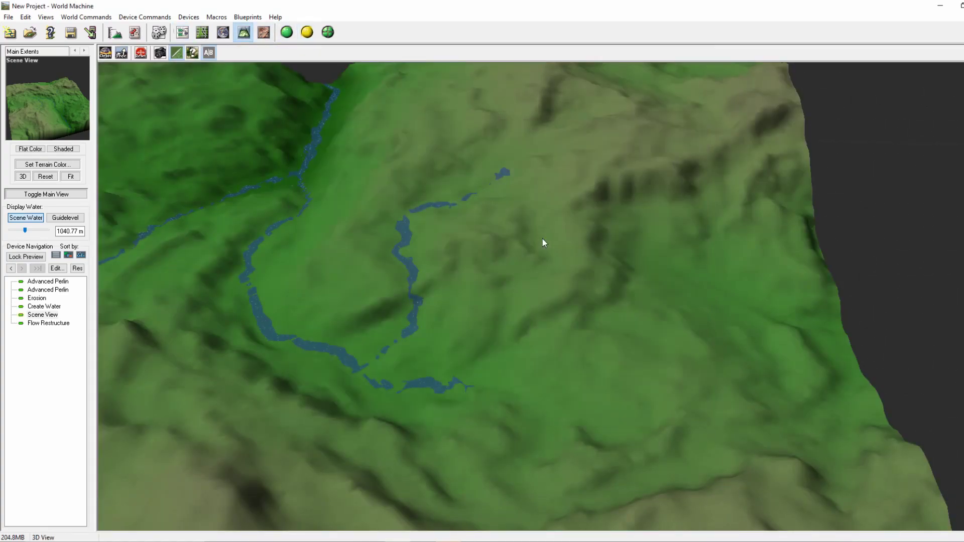
left_click_drag(542, 239, 854, 171)
left_click_drag(461, 464, 511, 481)
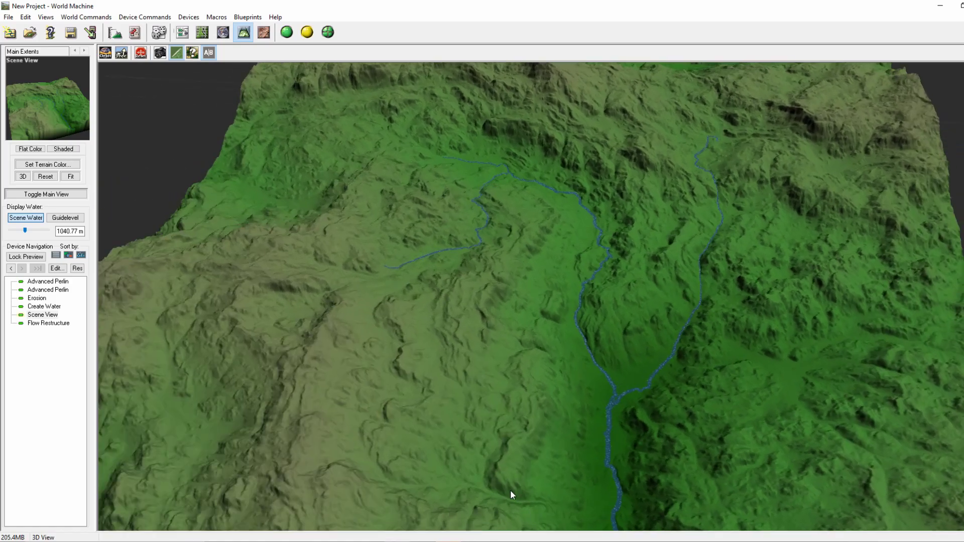
left_click_drag(599, 281, 556, 278)
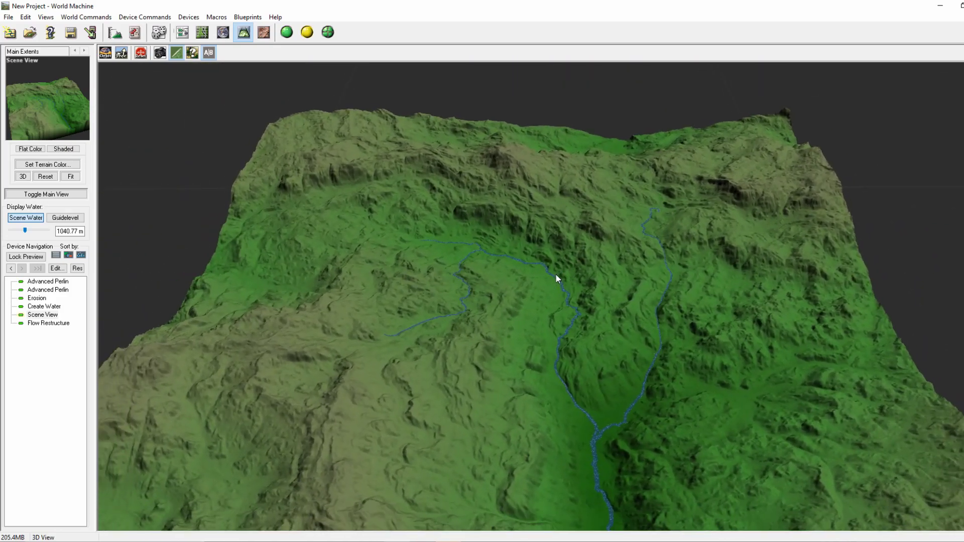